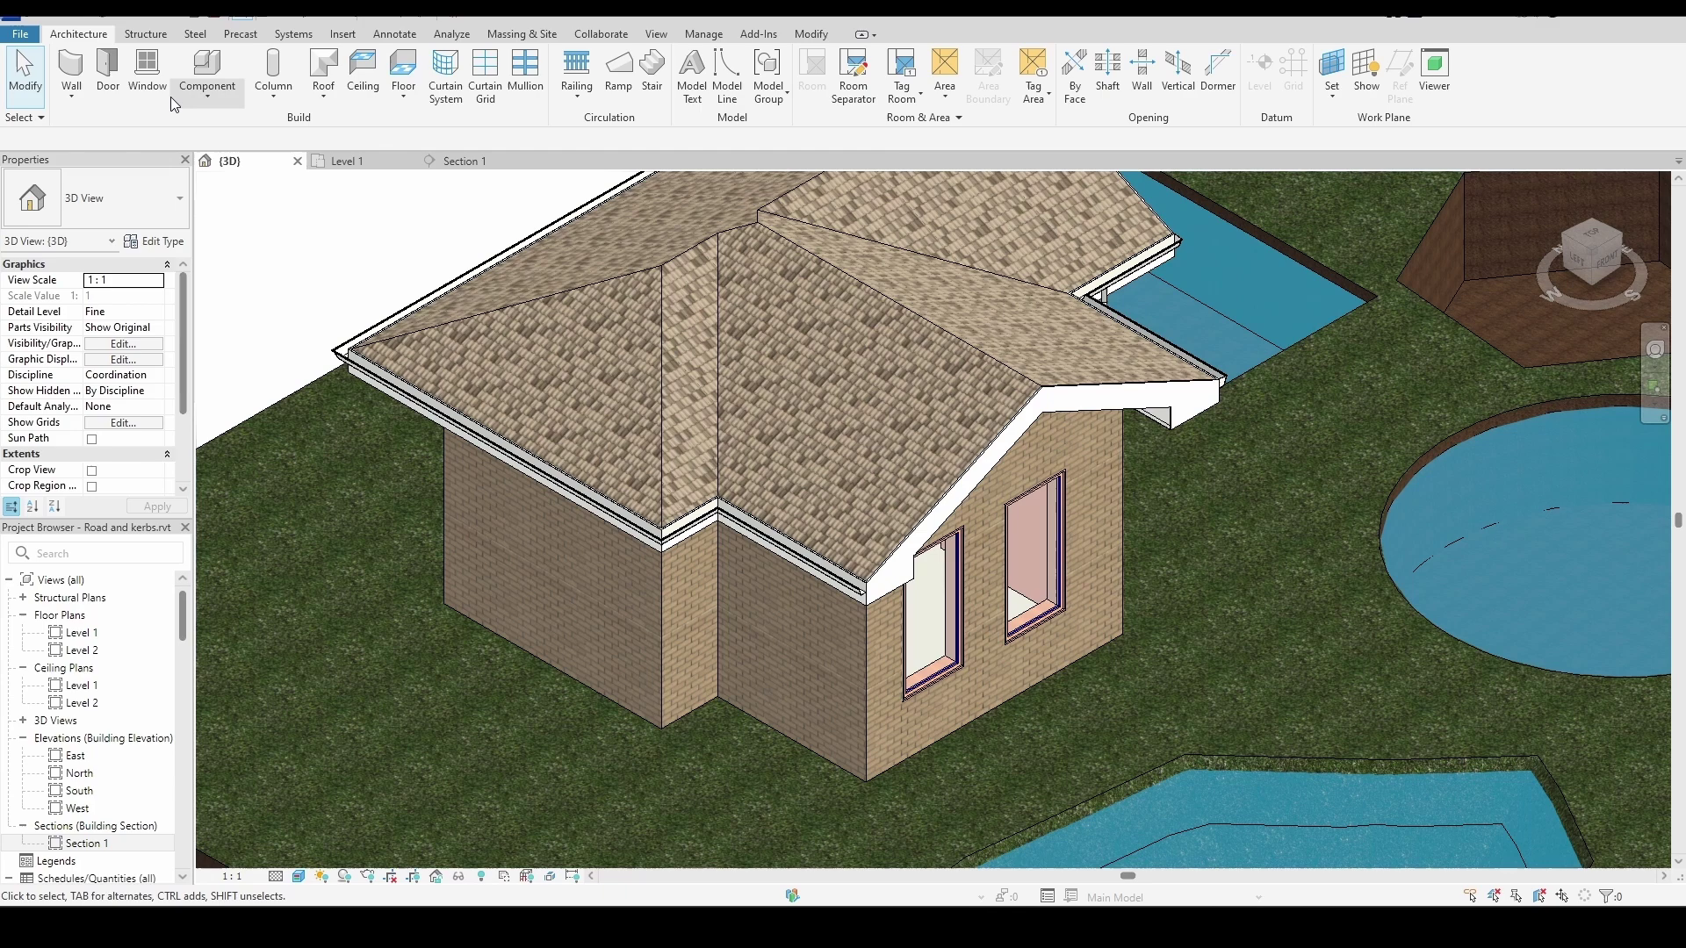
Start the Window tool and open Edit Type for the M_Fixed 0915 x 1830mm window
click(149, 77)
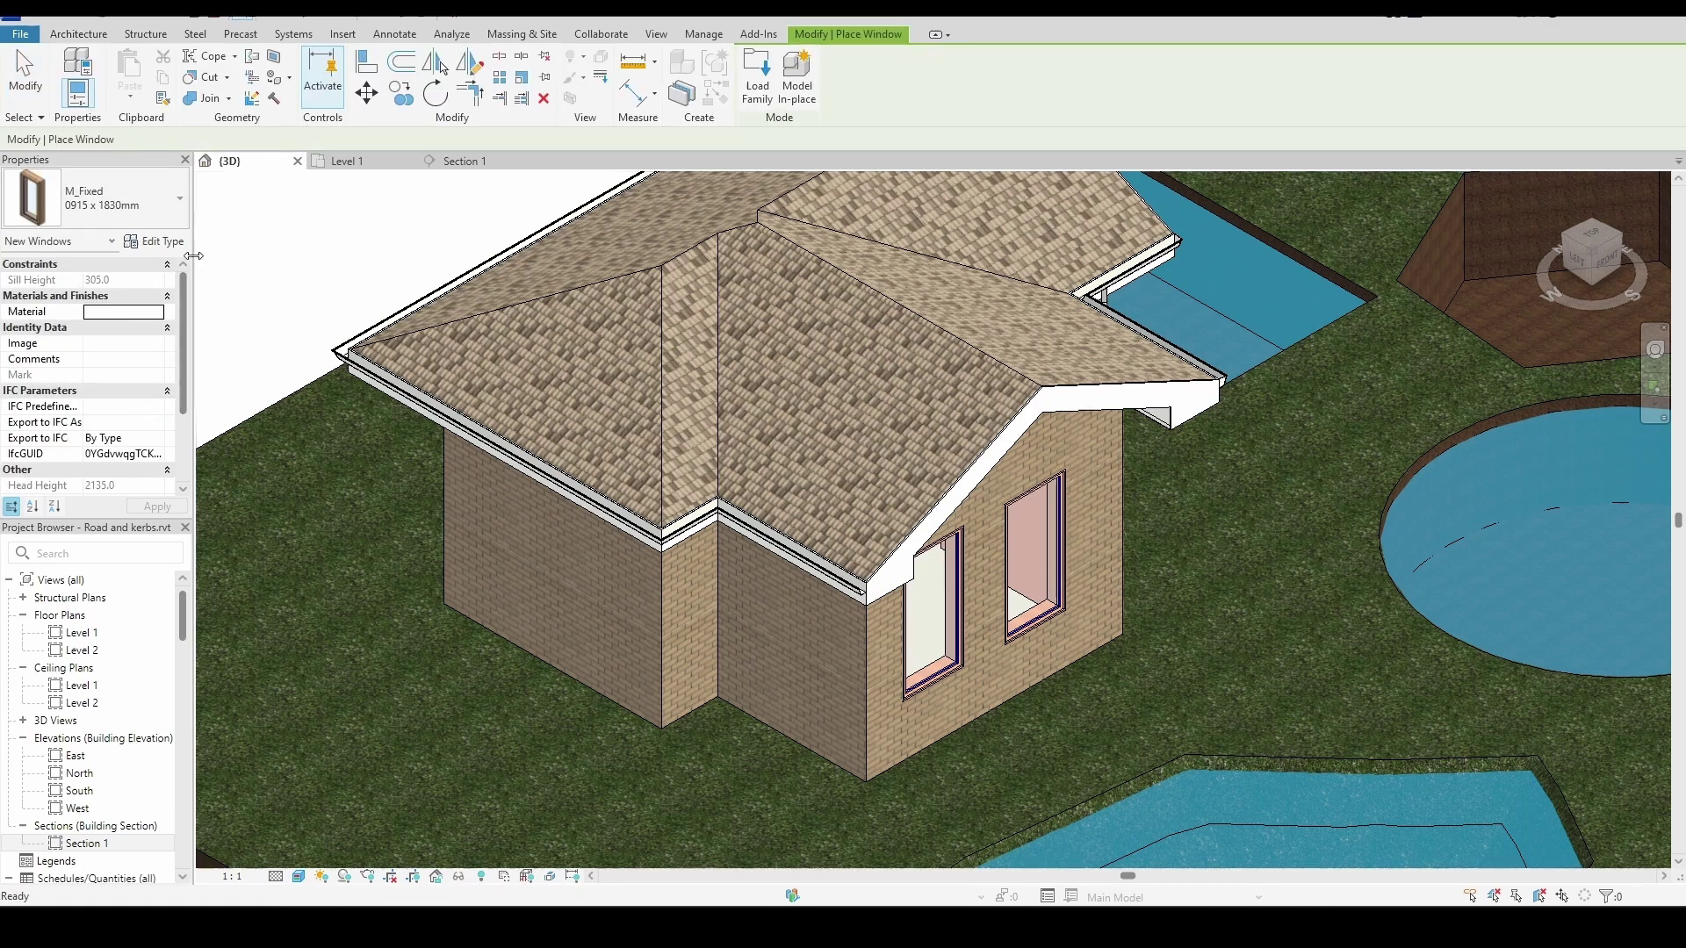
click(136, 207)
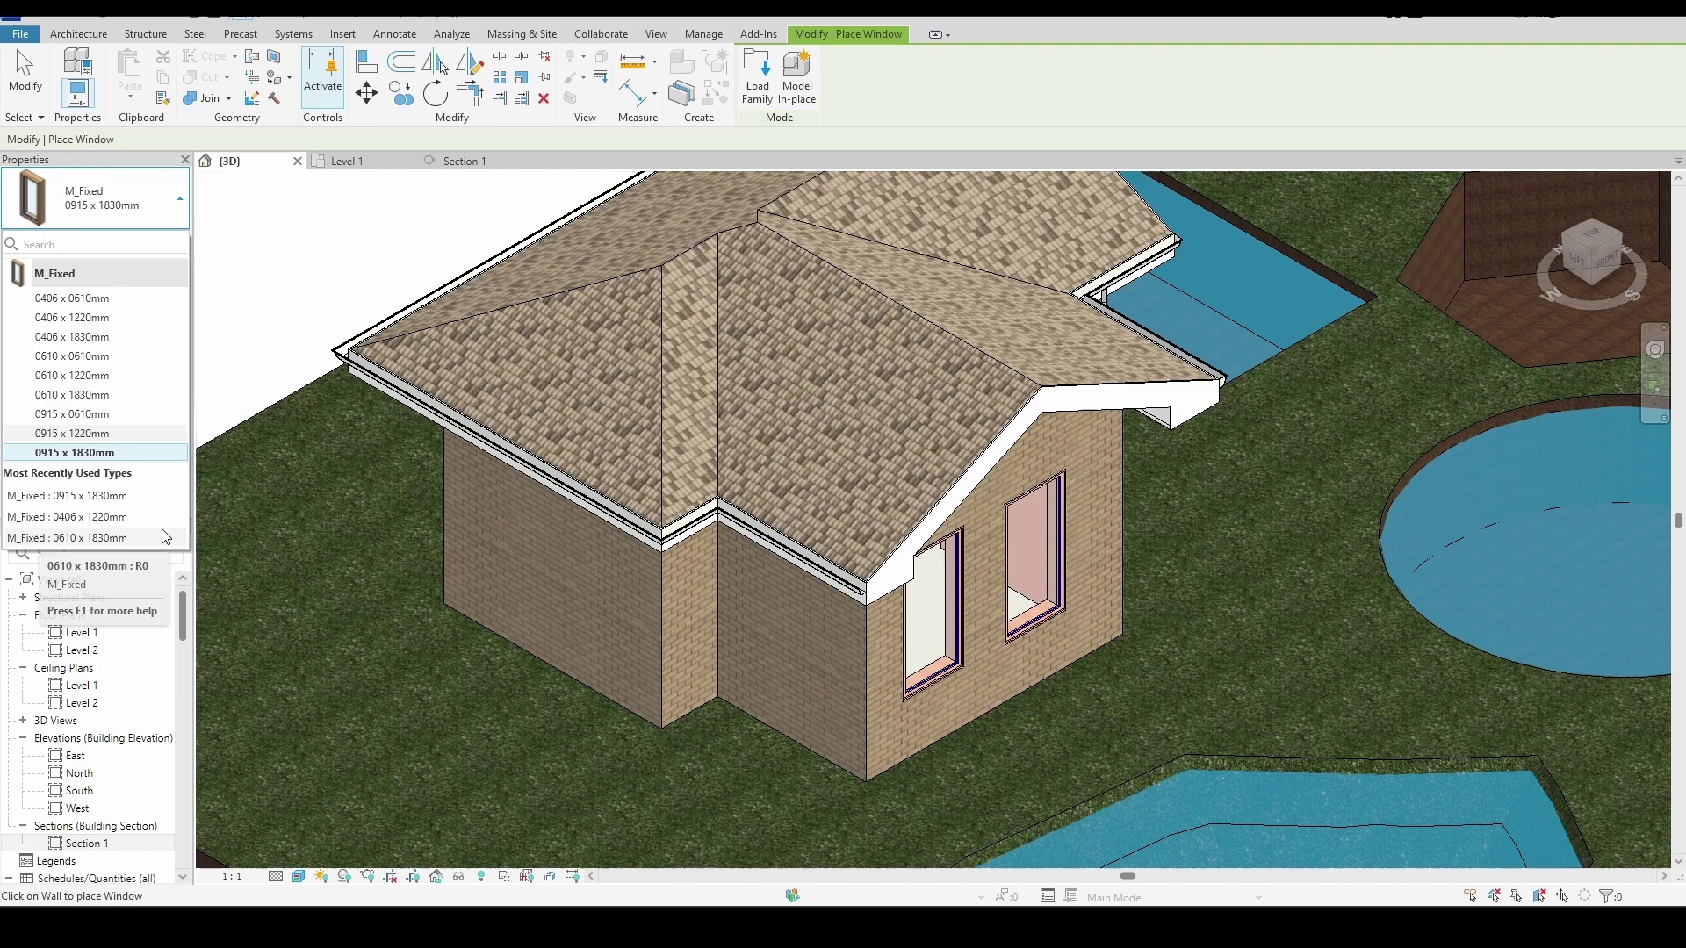
click(152, 242)
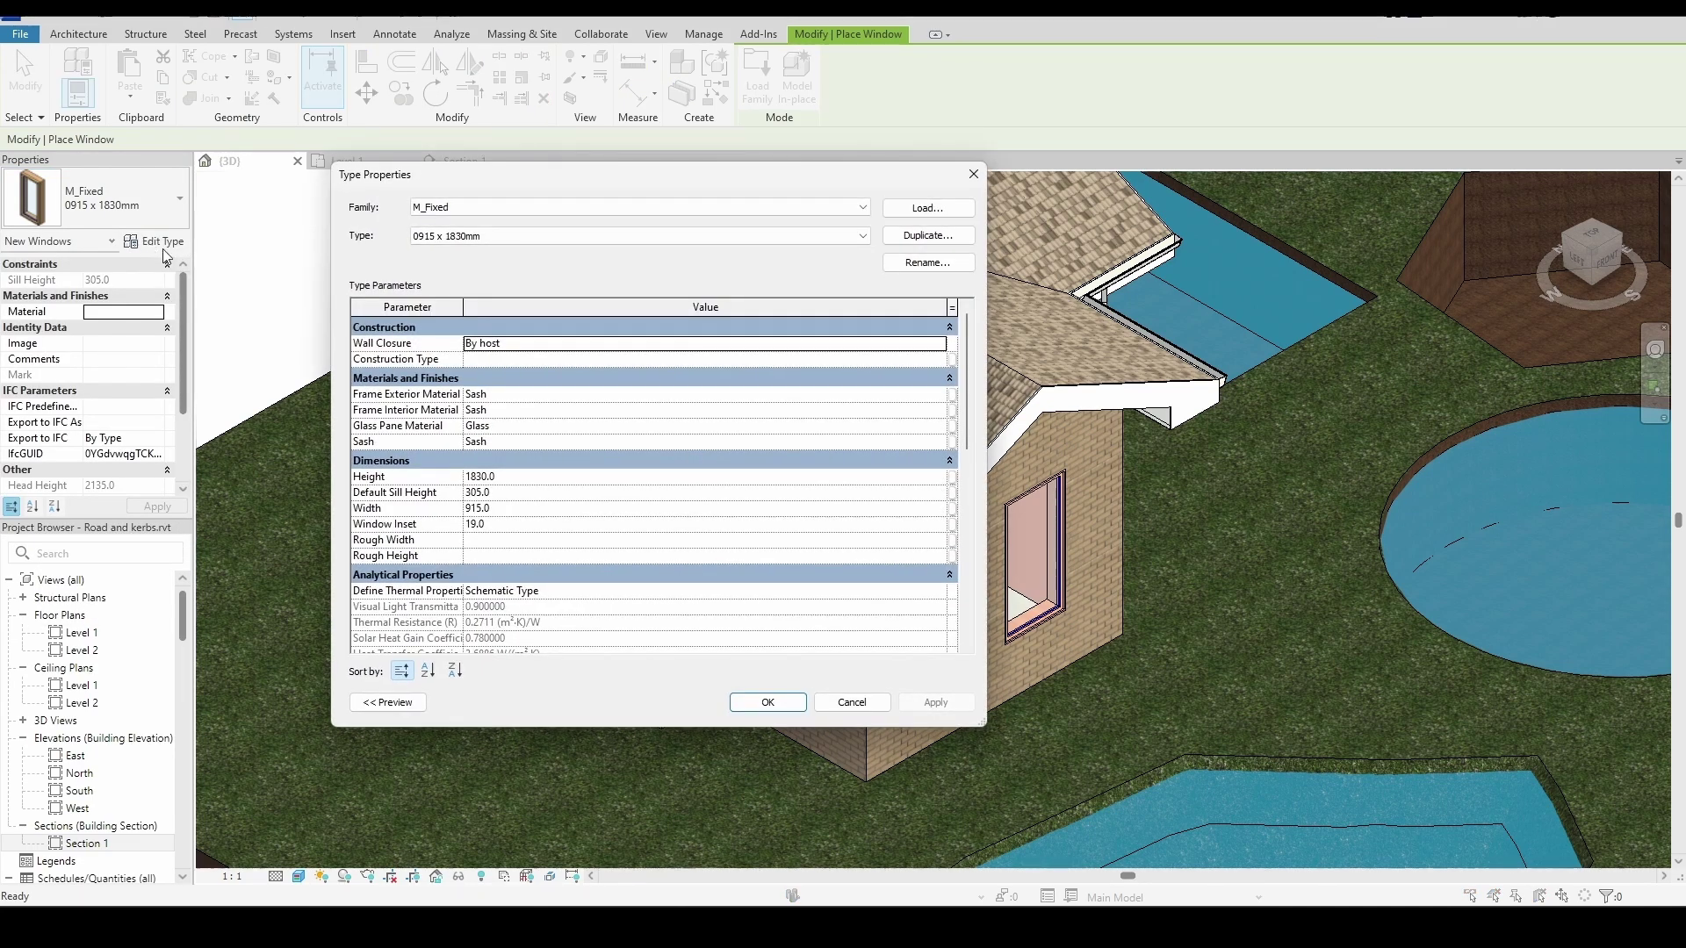
click(927, 211)
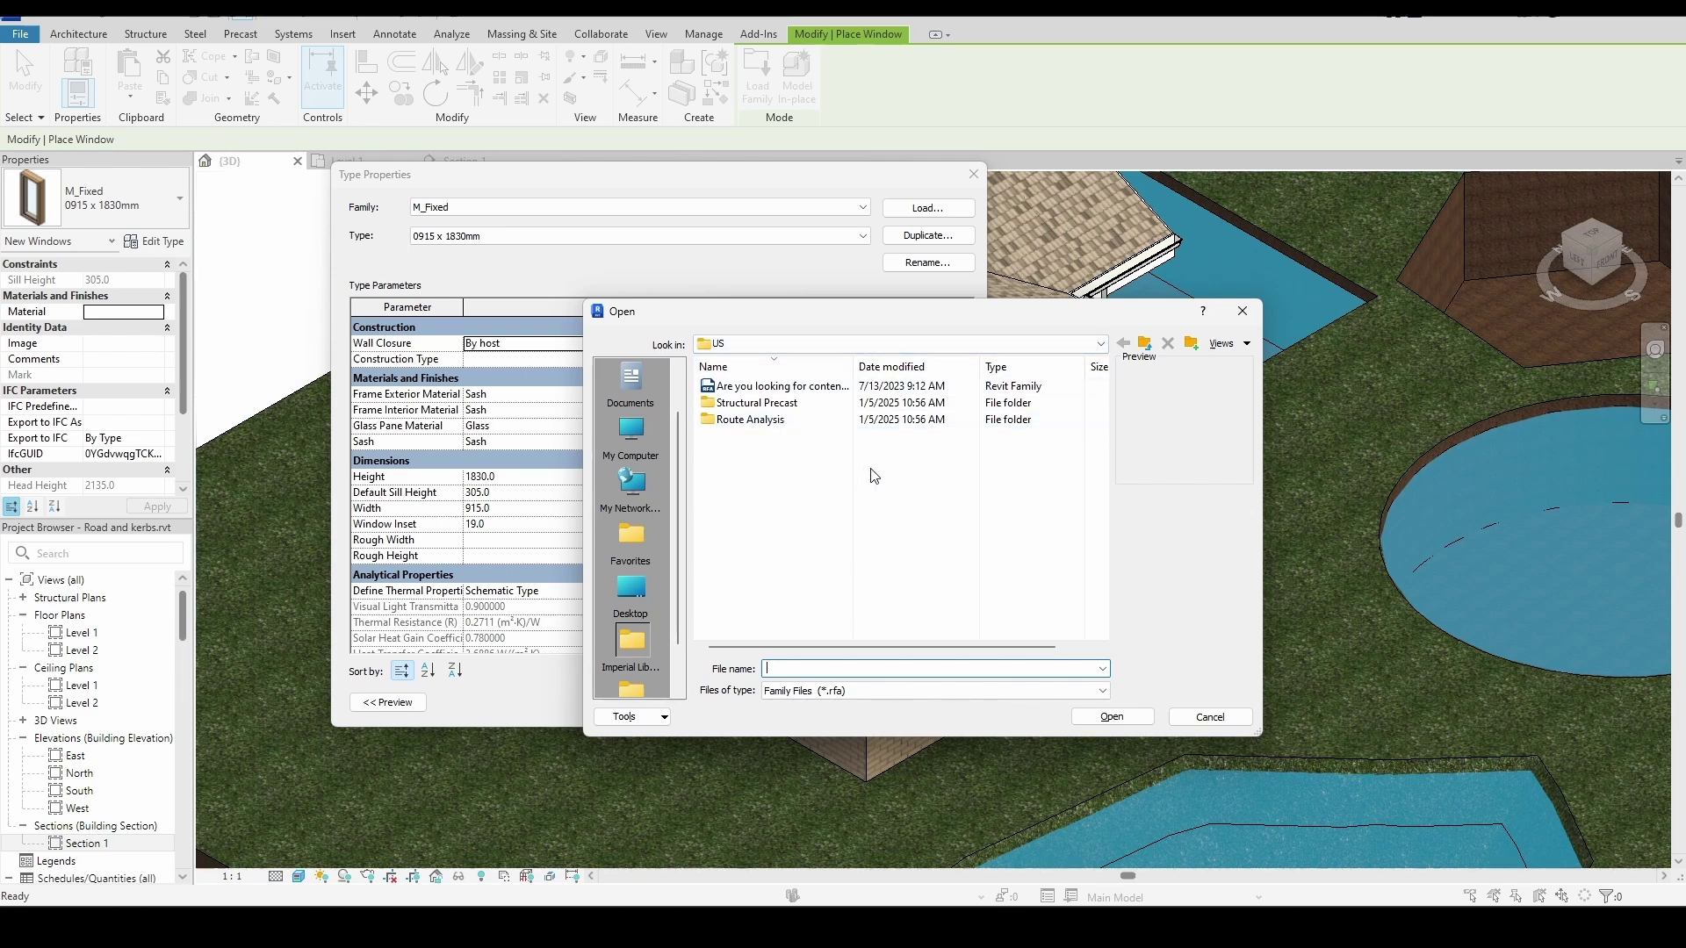
click(826, 389)
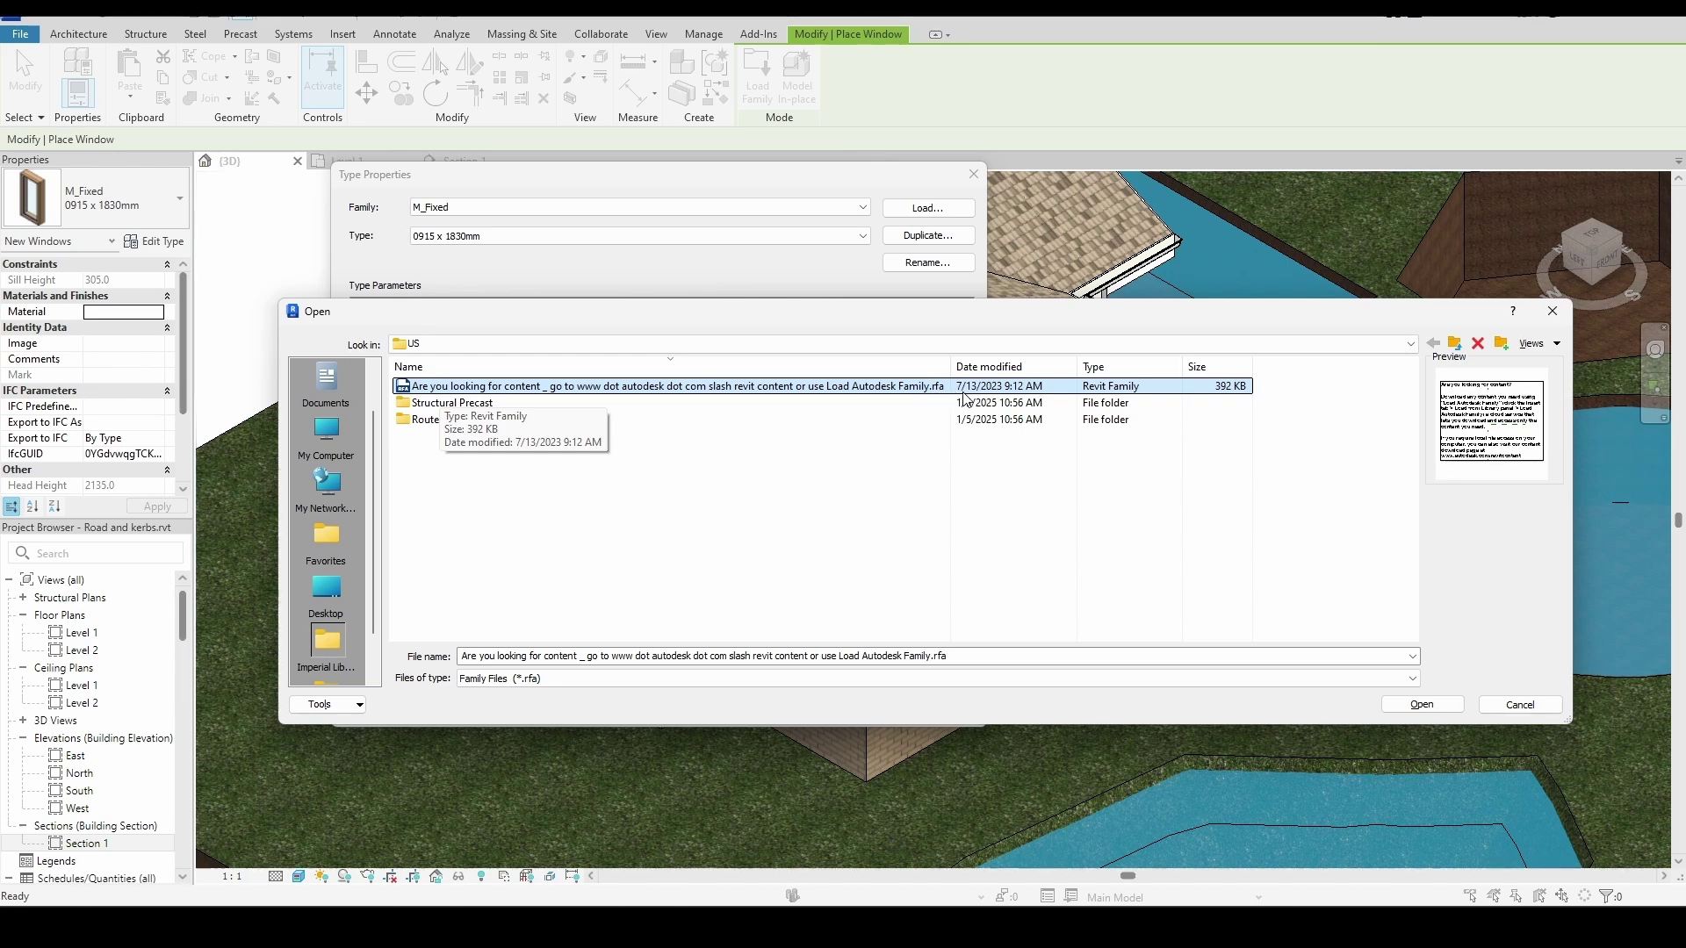
click(1552, 313)
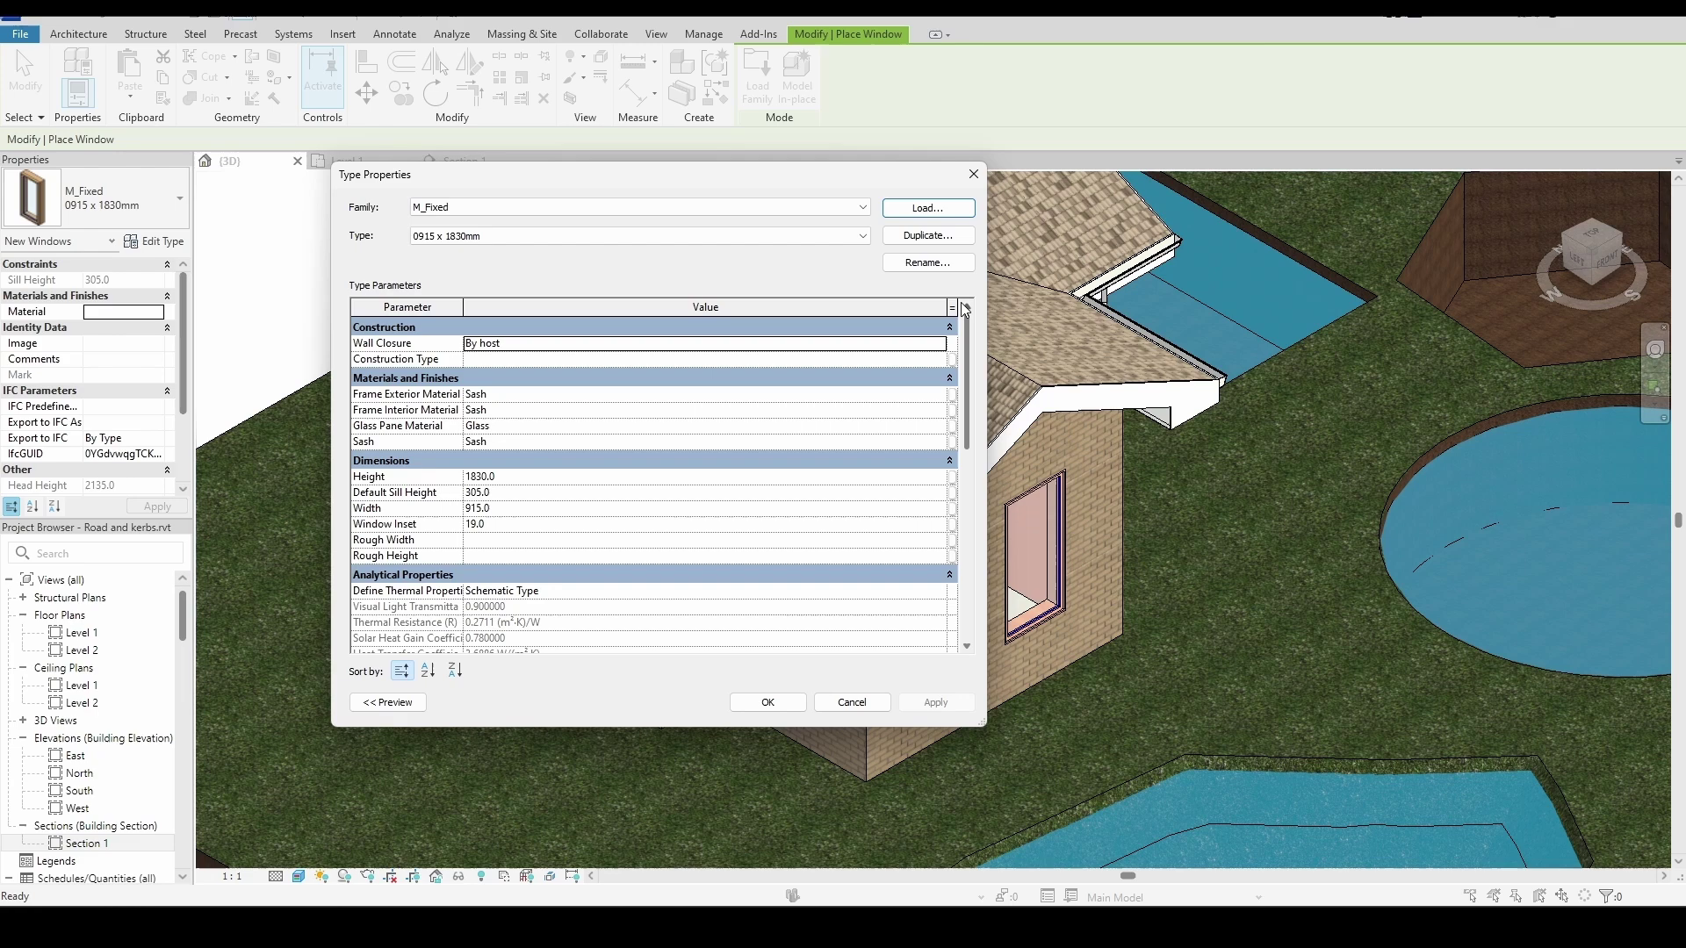
Close the window's Type Properties, then set the Autodesk Account Revit card to 2024
click(973, 177)
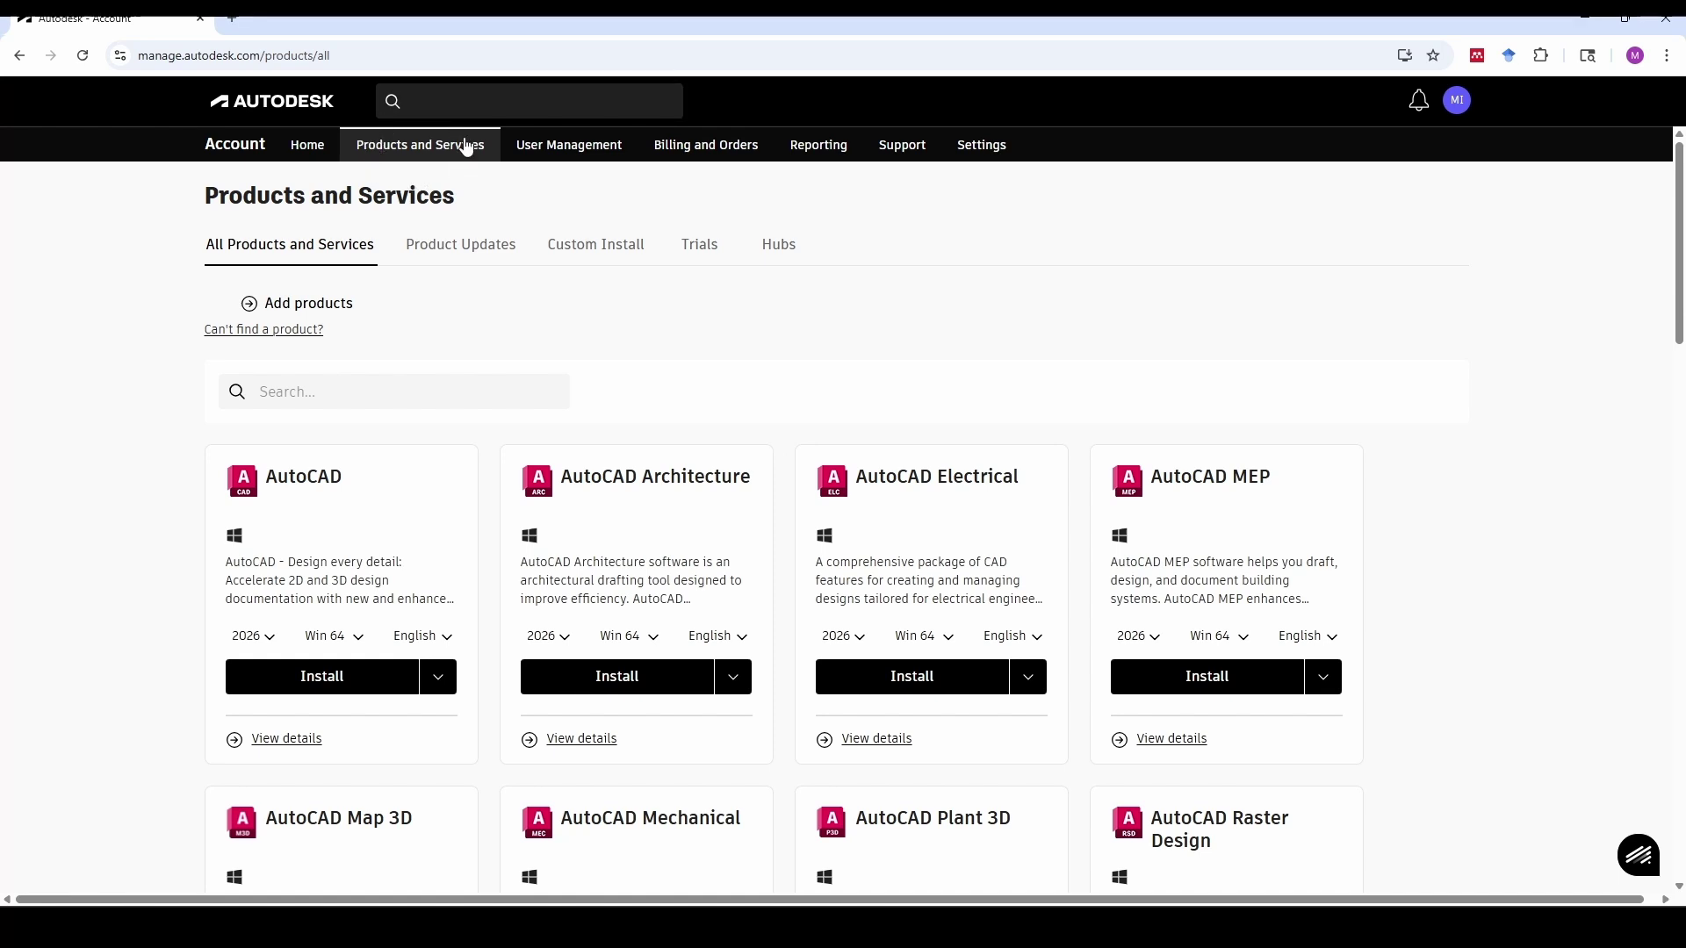
scroll(1159, 530, down, 5)
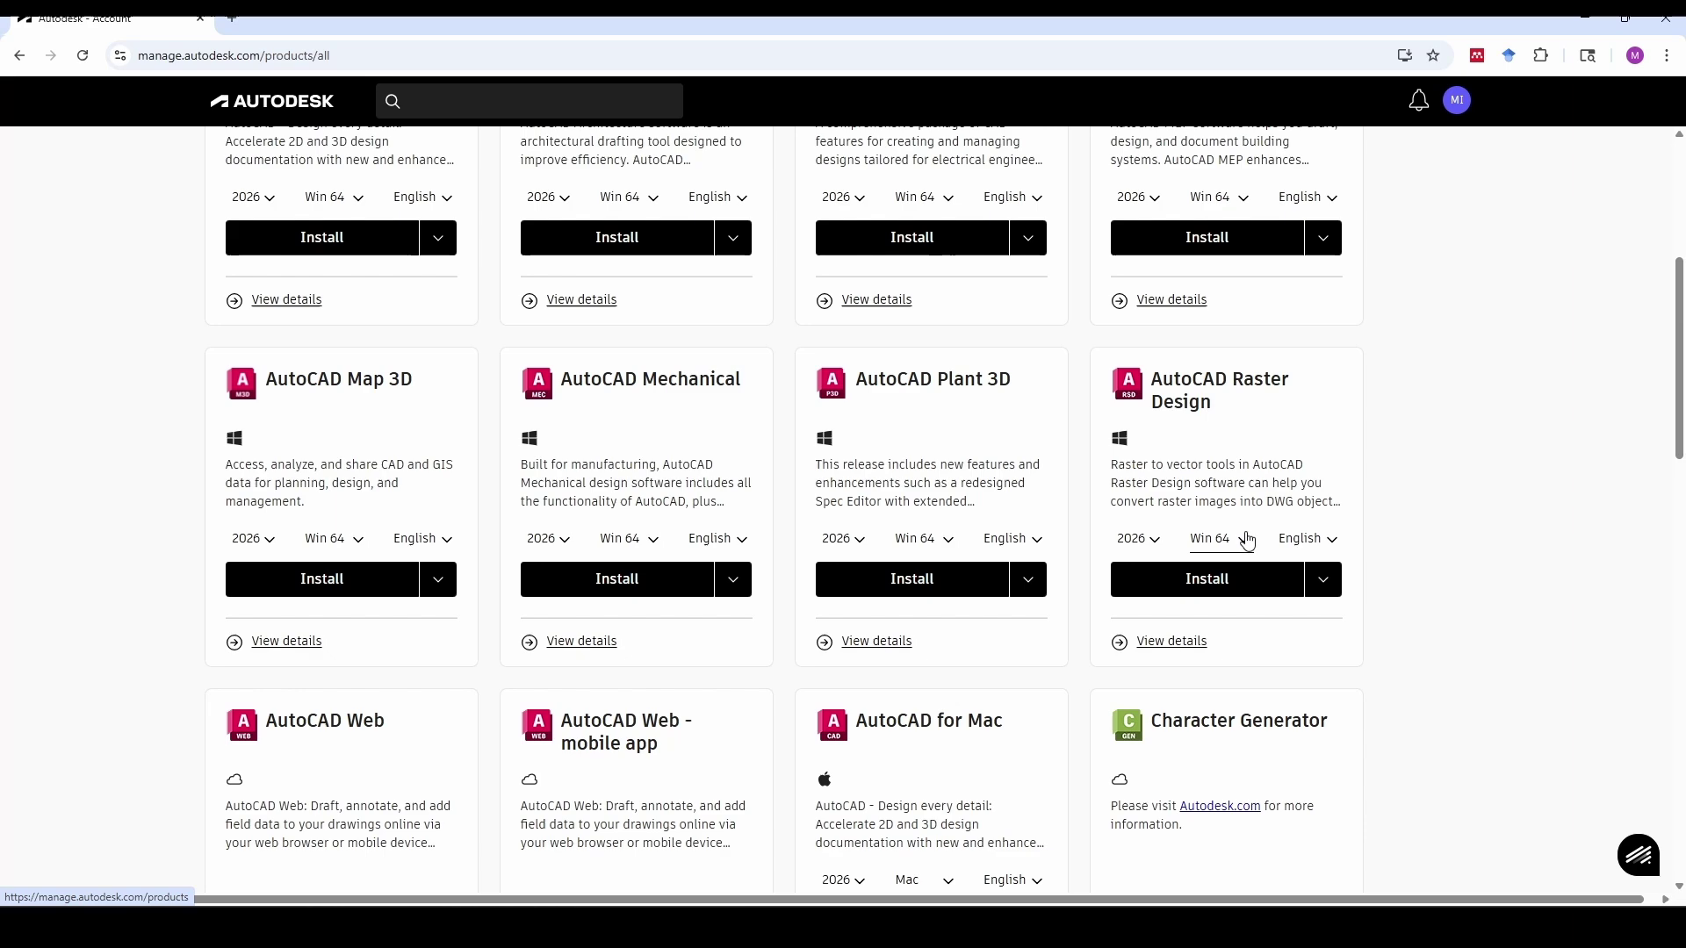
scroll(1247, 539, down, 8)
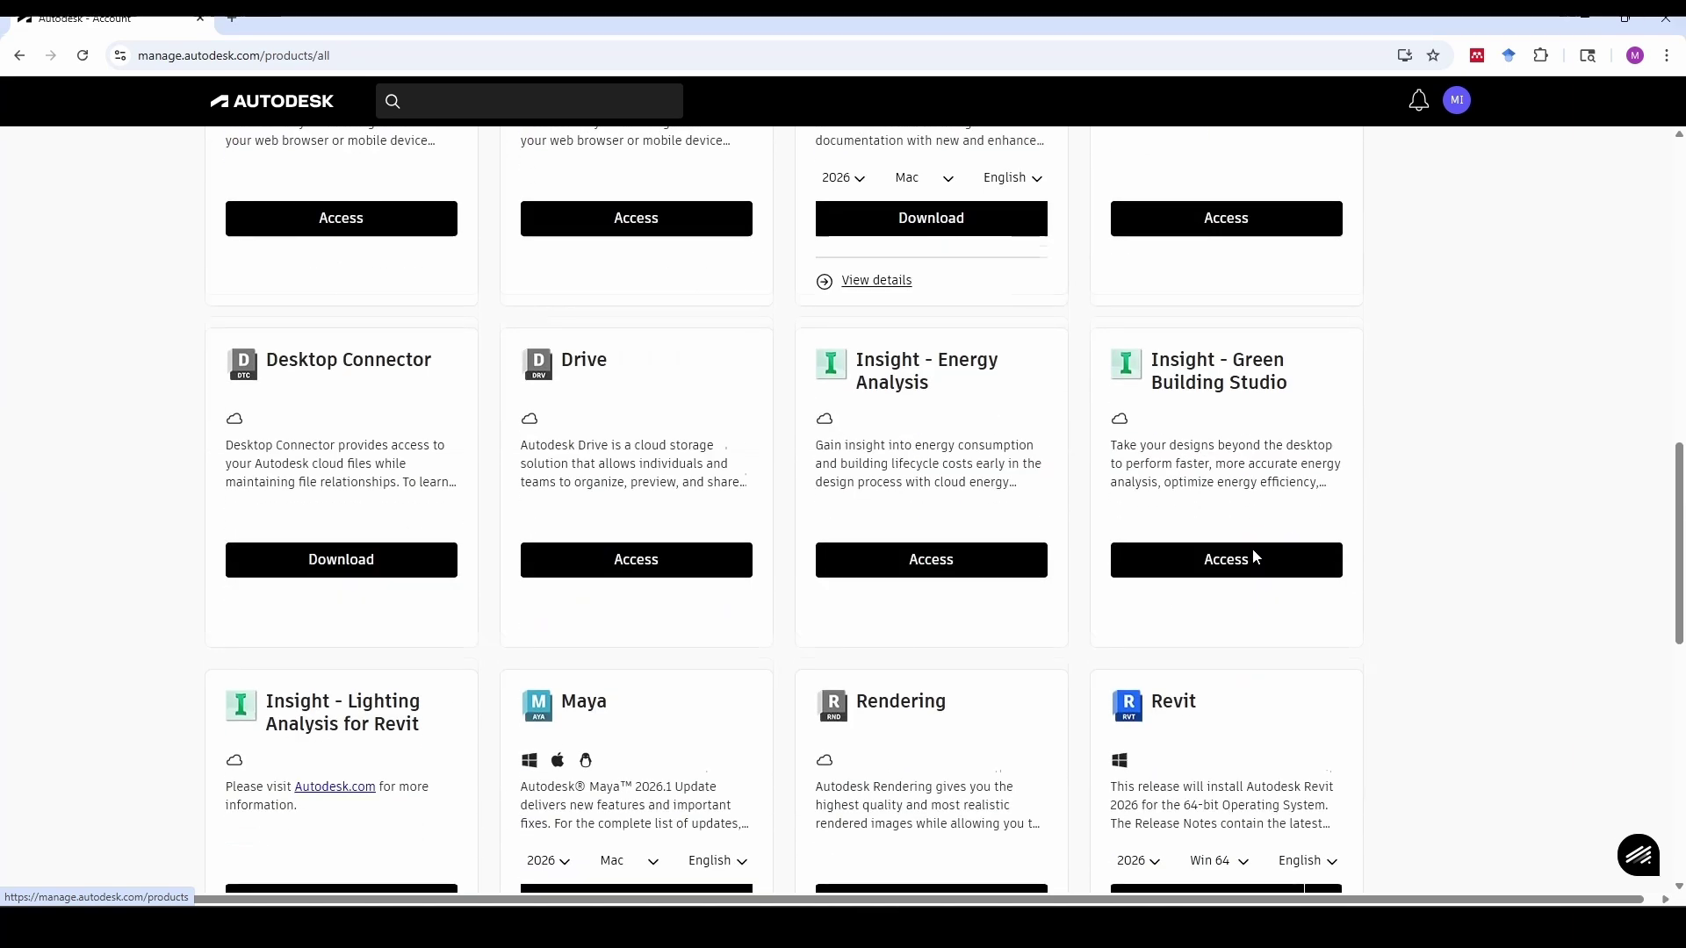
scroll(1253, 547, down, 4)
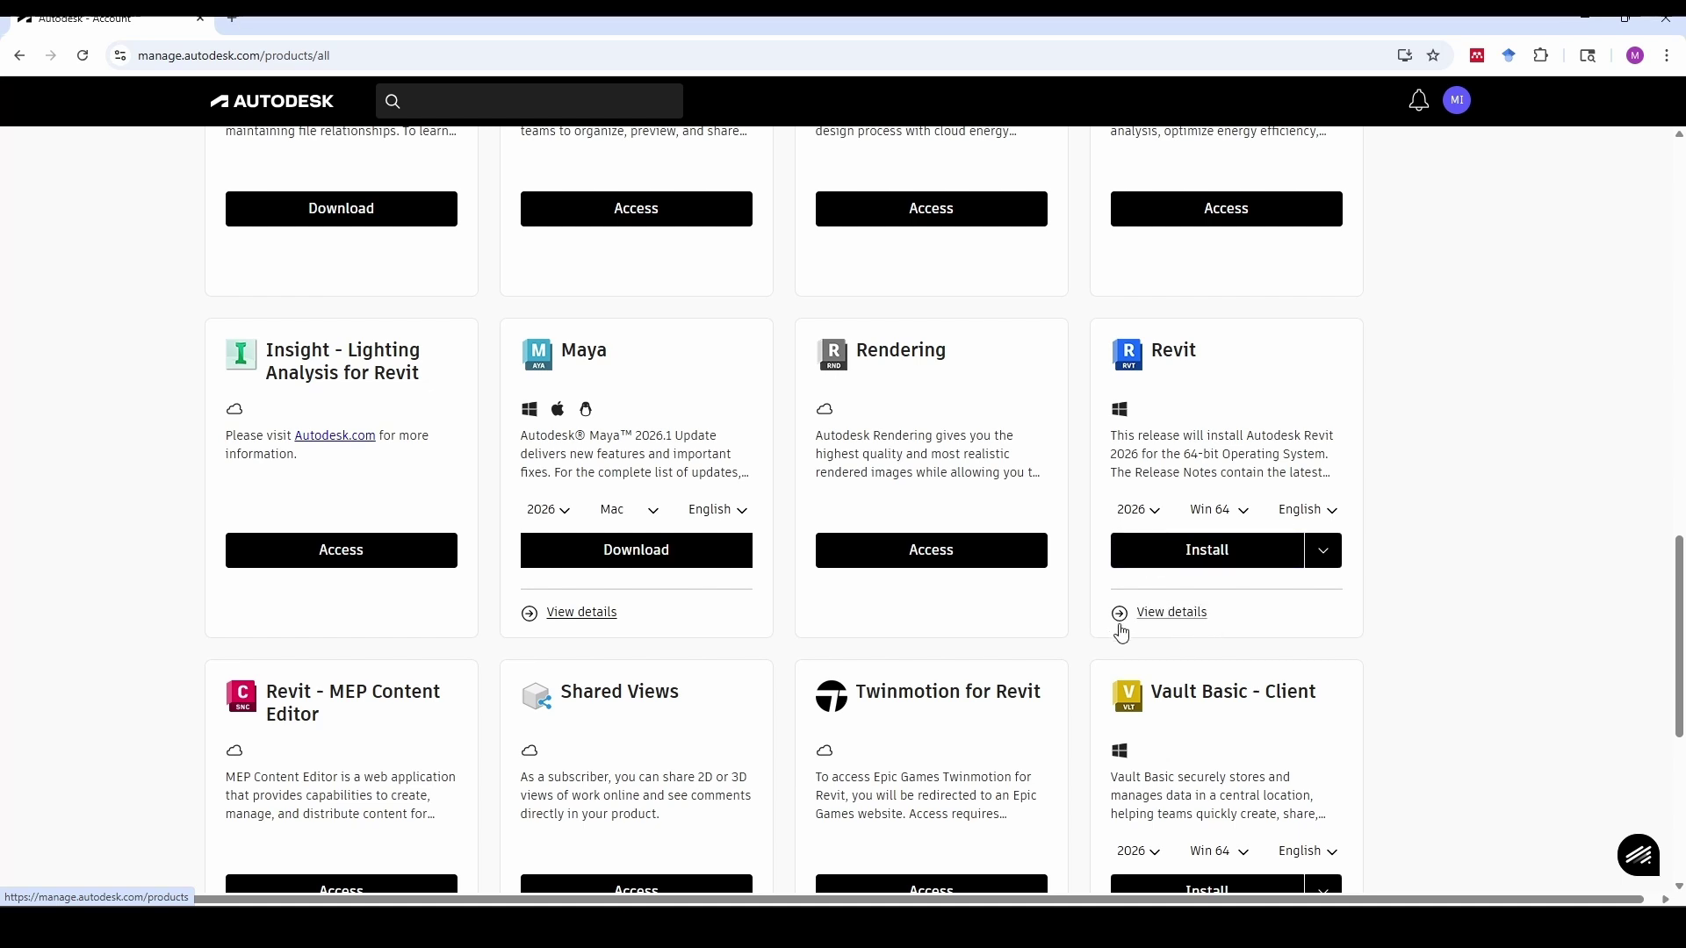
click(1150, 511)
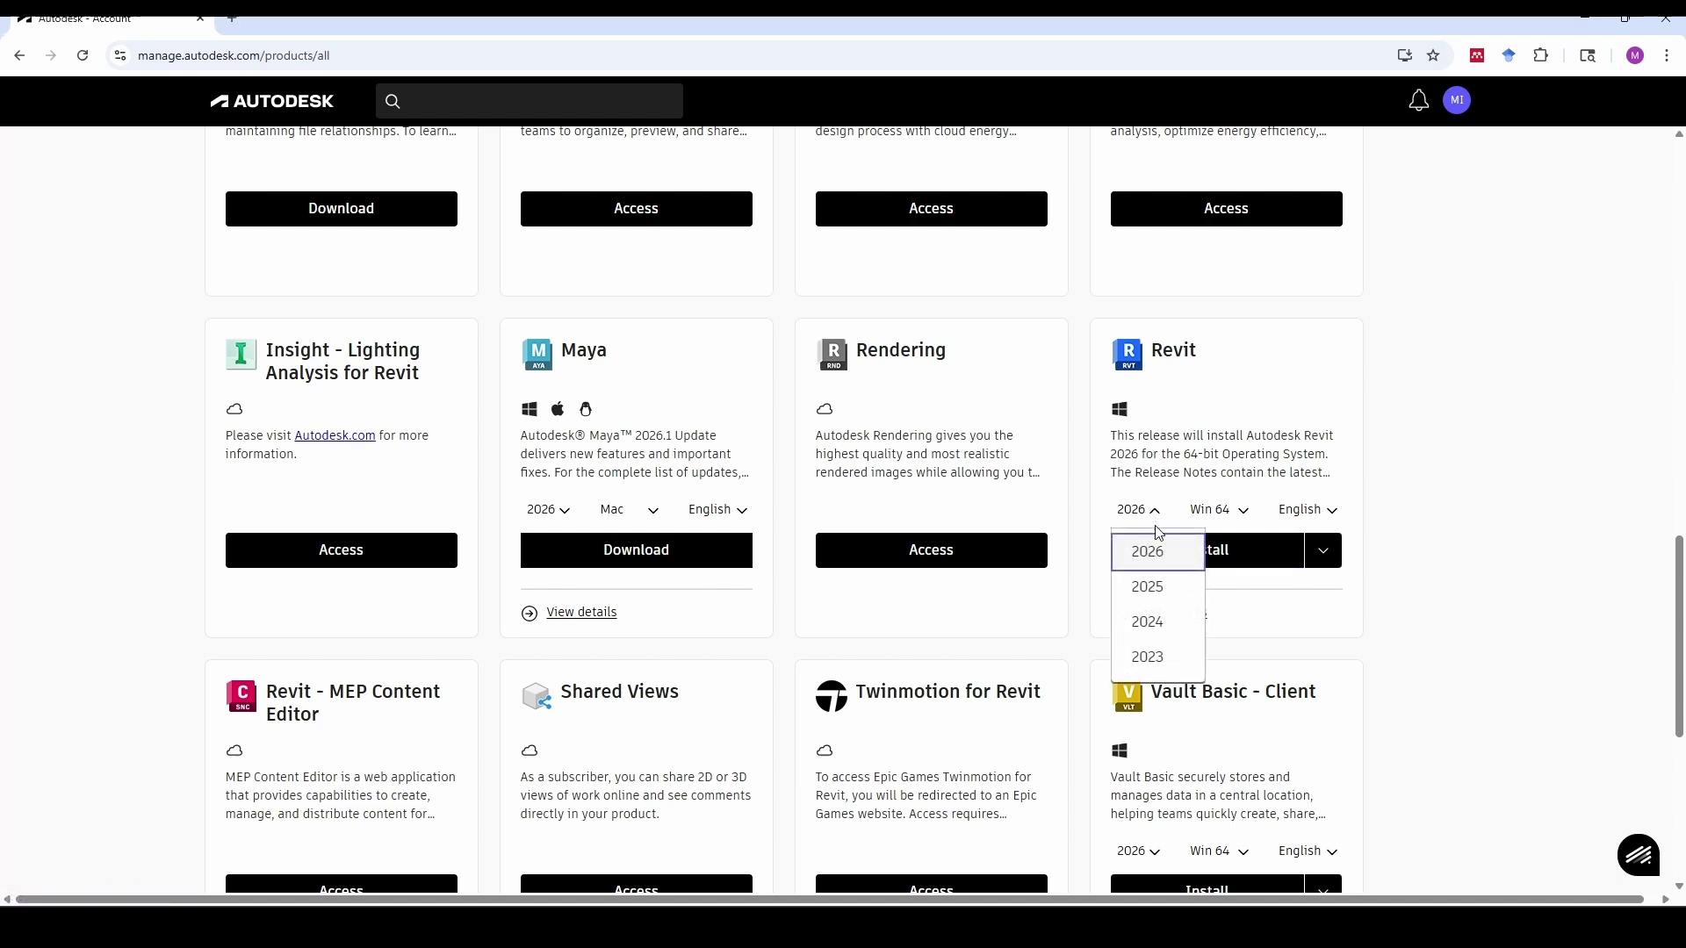
click(1160, 631)
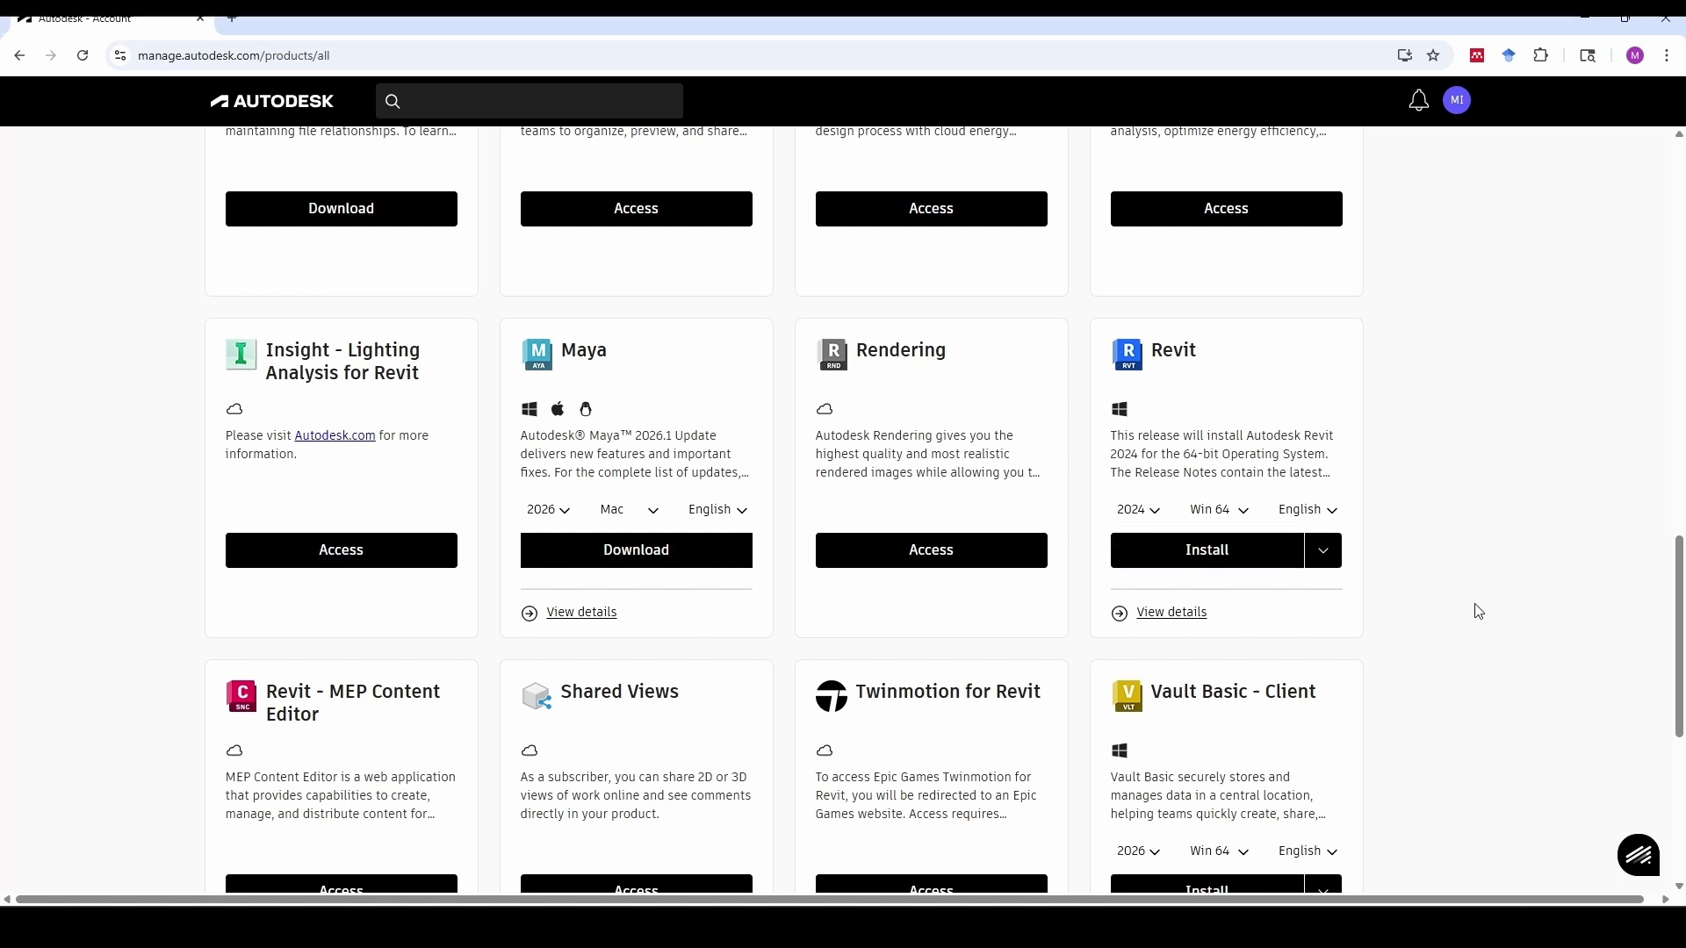
From Revit 2024 details, Libraries, download US English Content v1 for Revit 2024 (RVTCPENU.exe)
click(1172, 613)
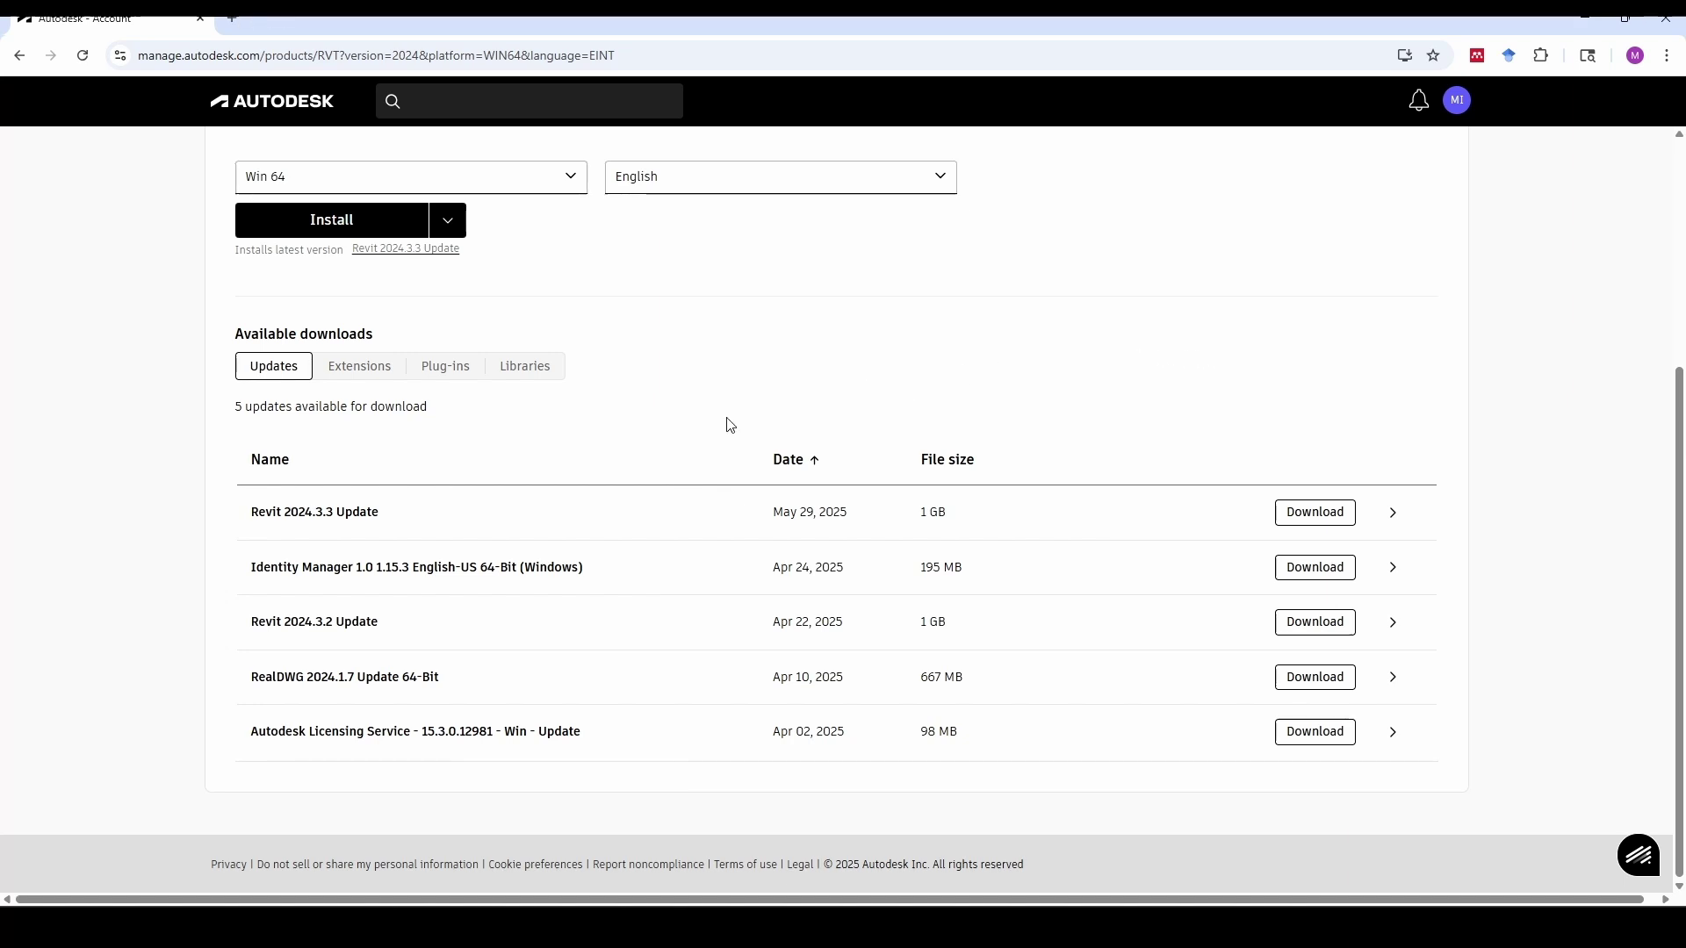
click(527, 369)
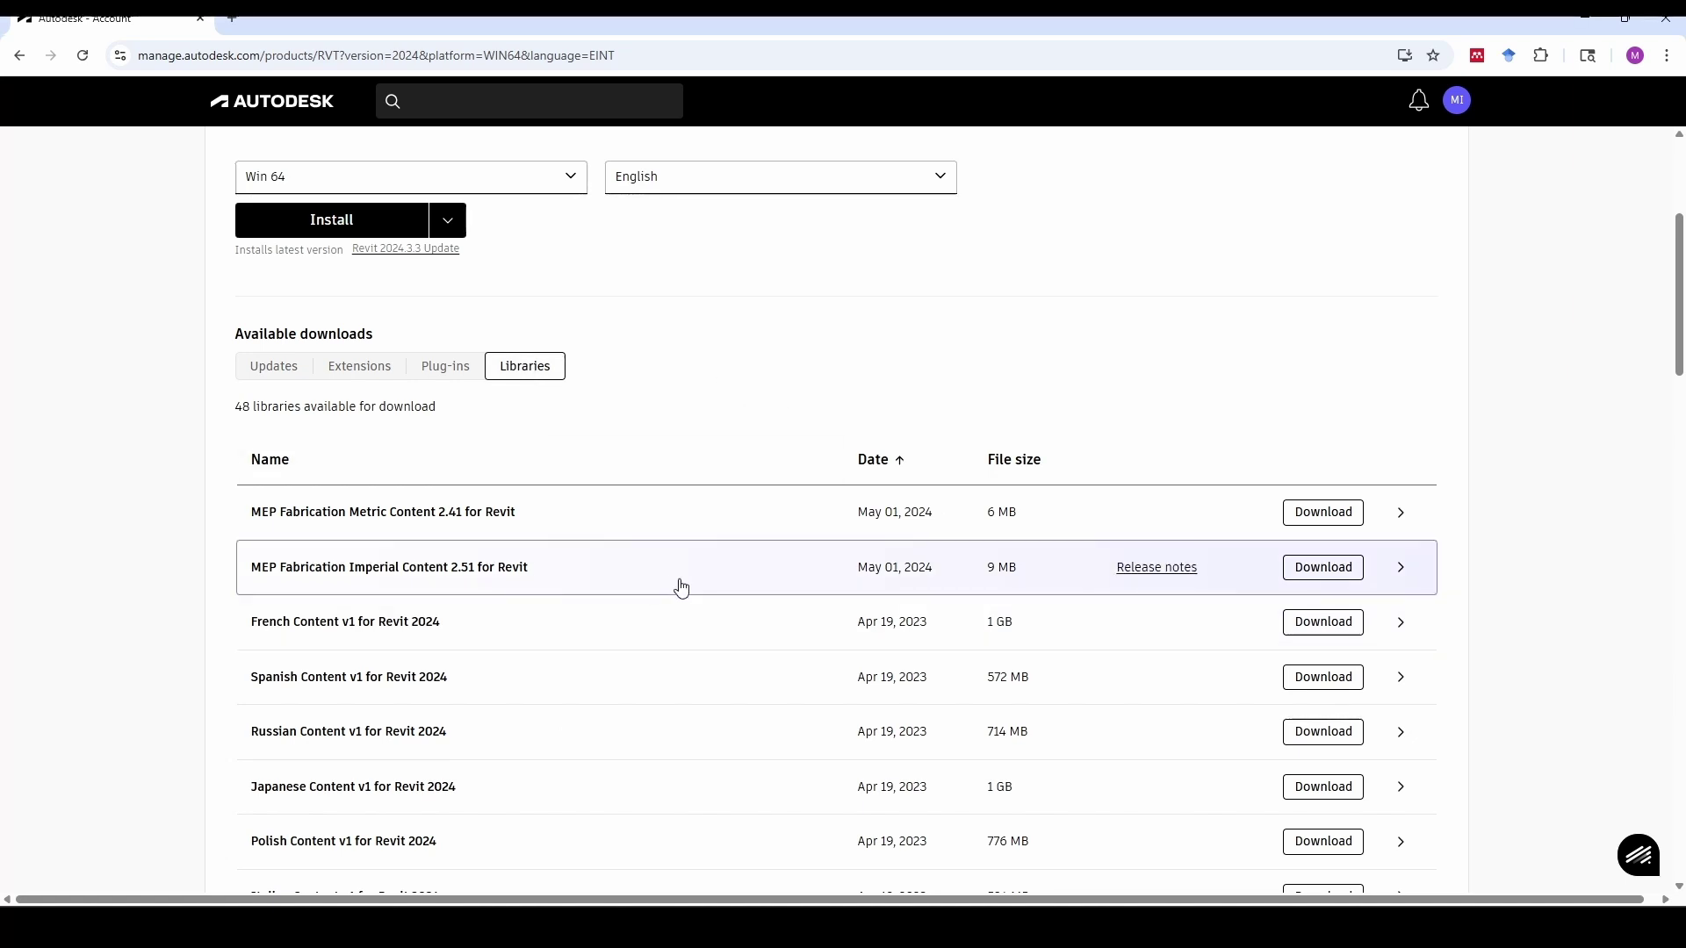
scroll(682, 586, down, 3)
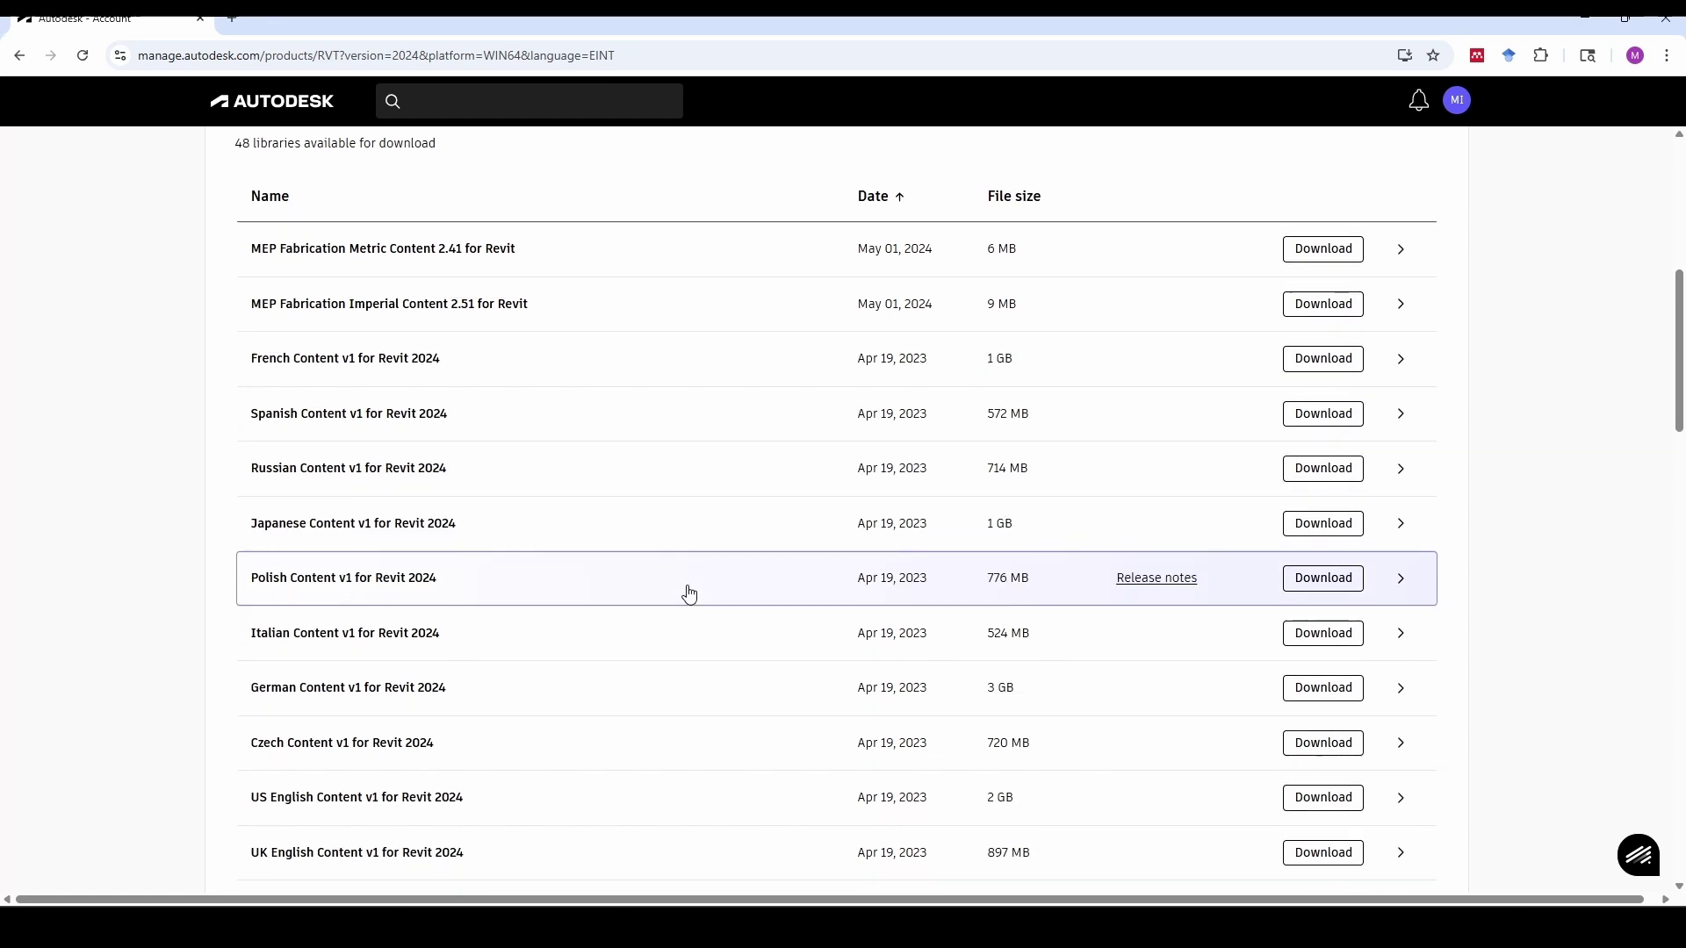
scroll(688, 592, down, 3)
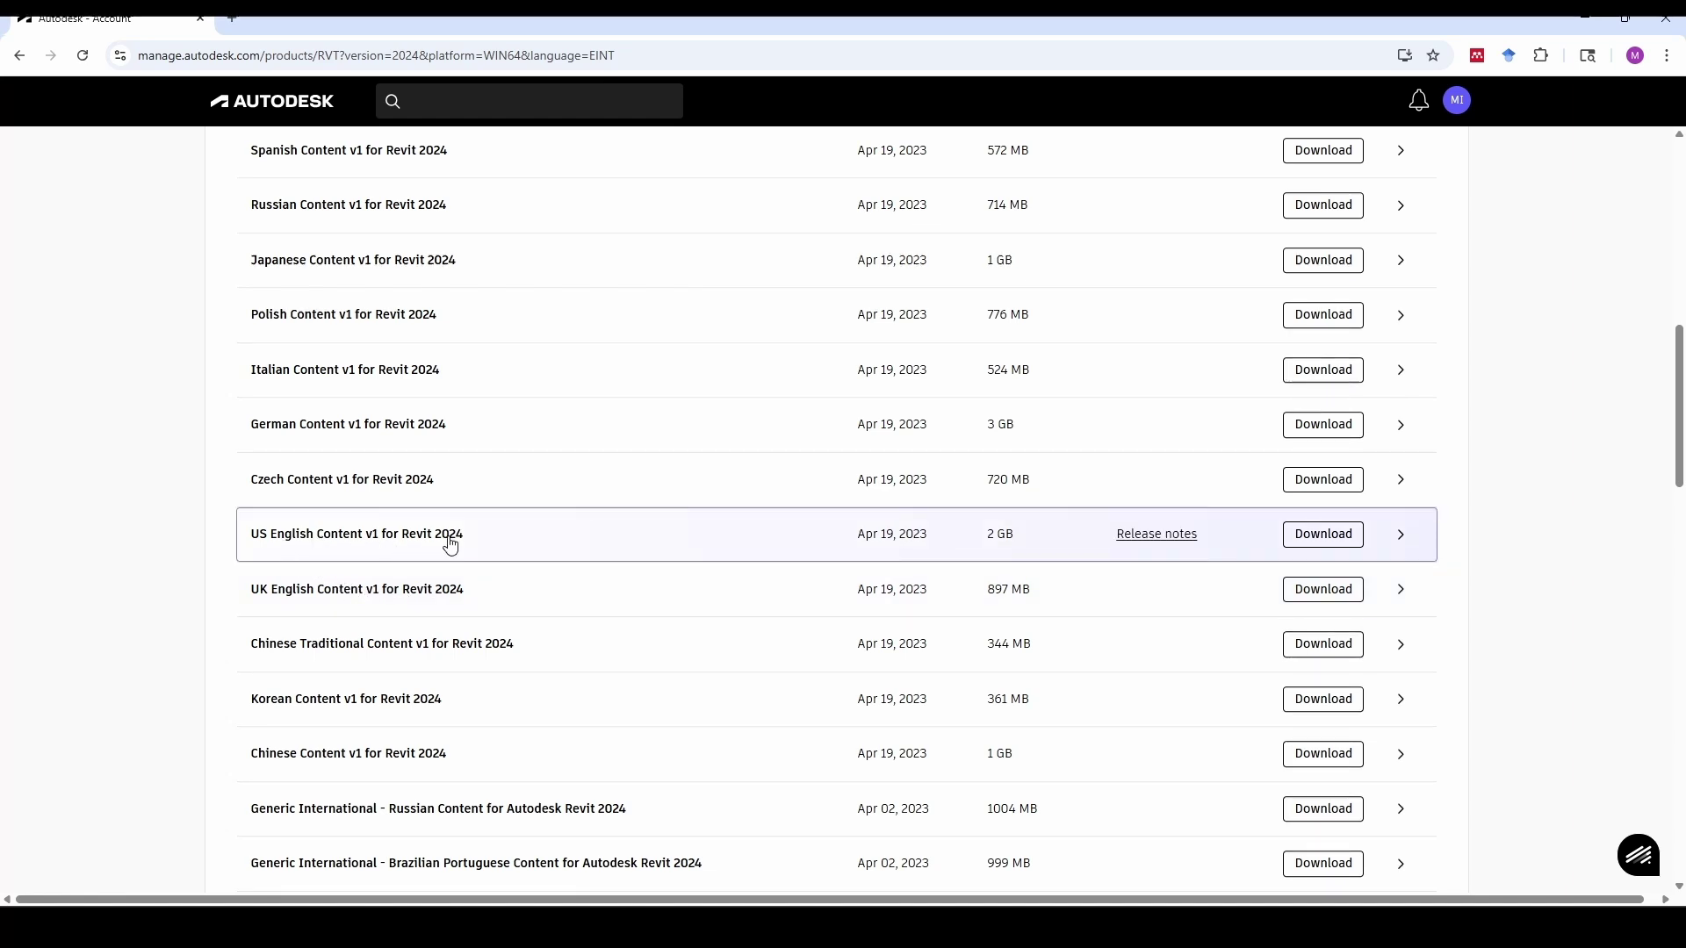
click(1340, 541)
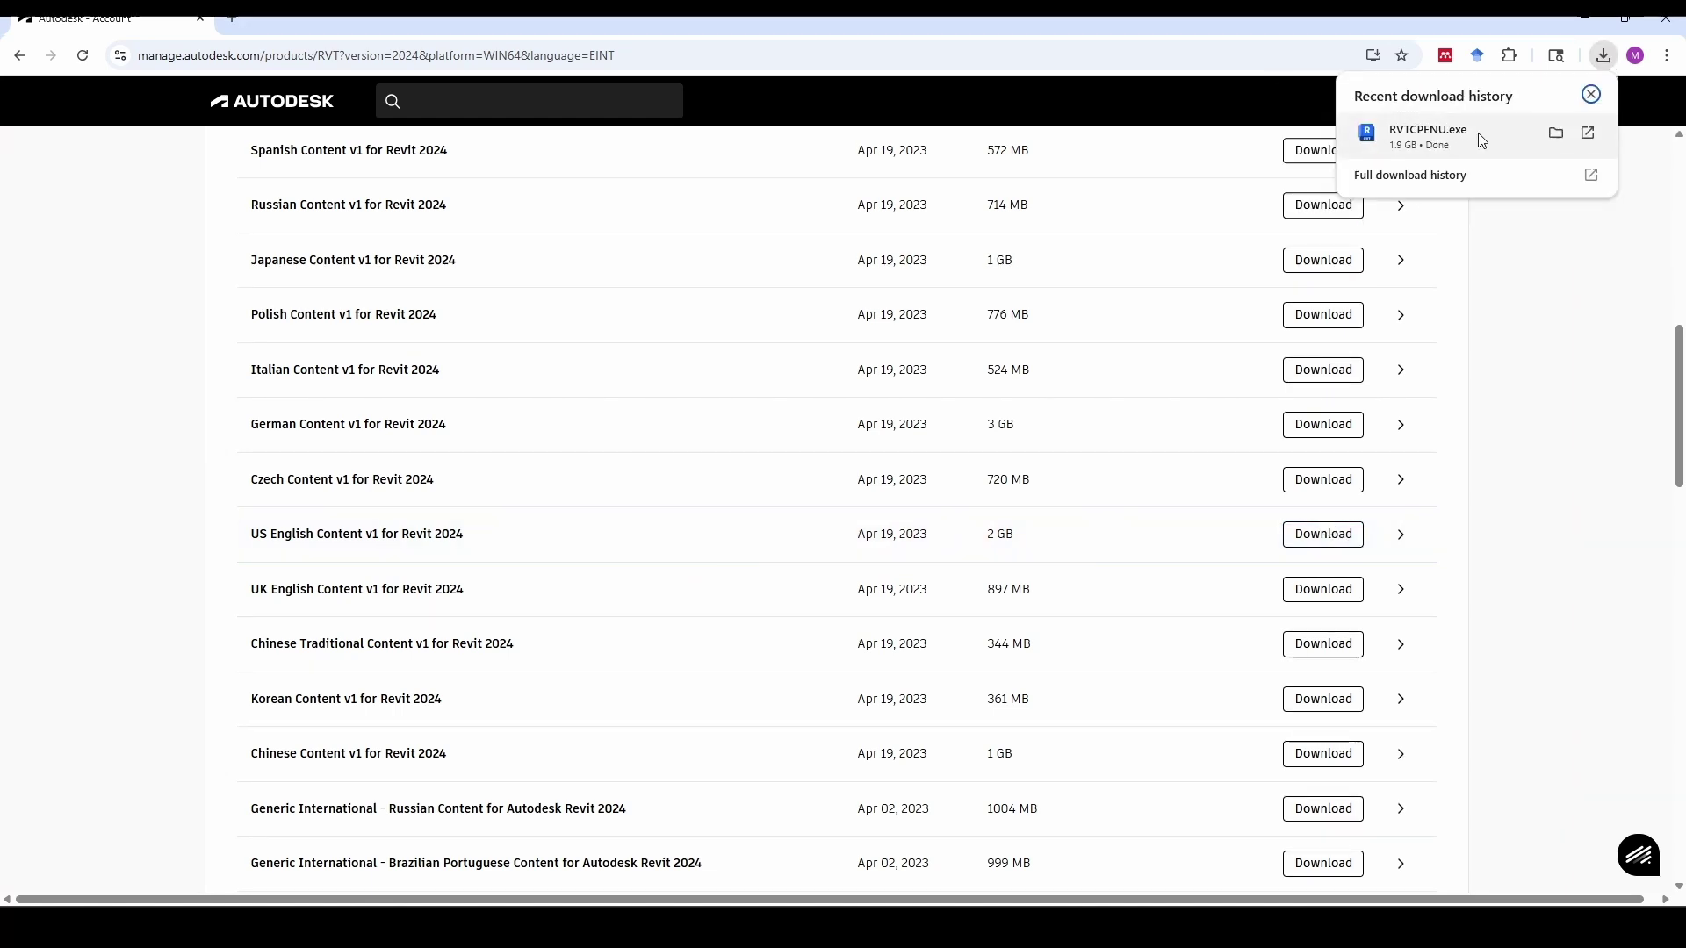
Run the downloaded RVTCPENU.exe and install the US English content for Revit 2024
click(1557, 133)
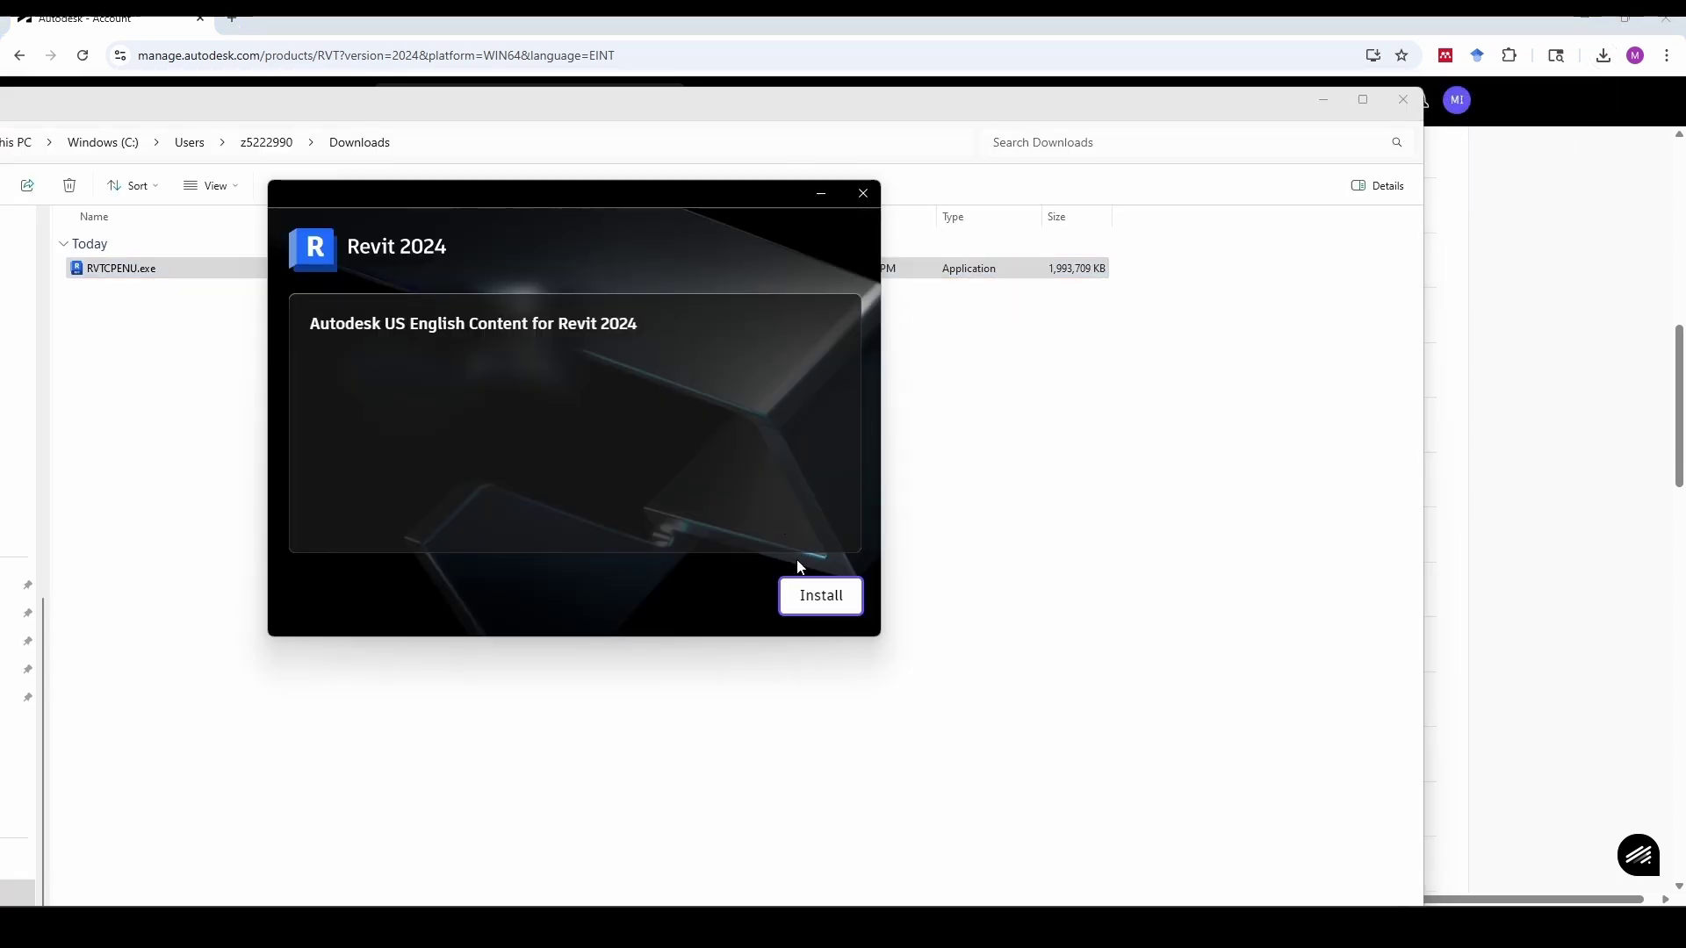
click(819, 603)
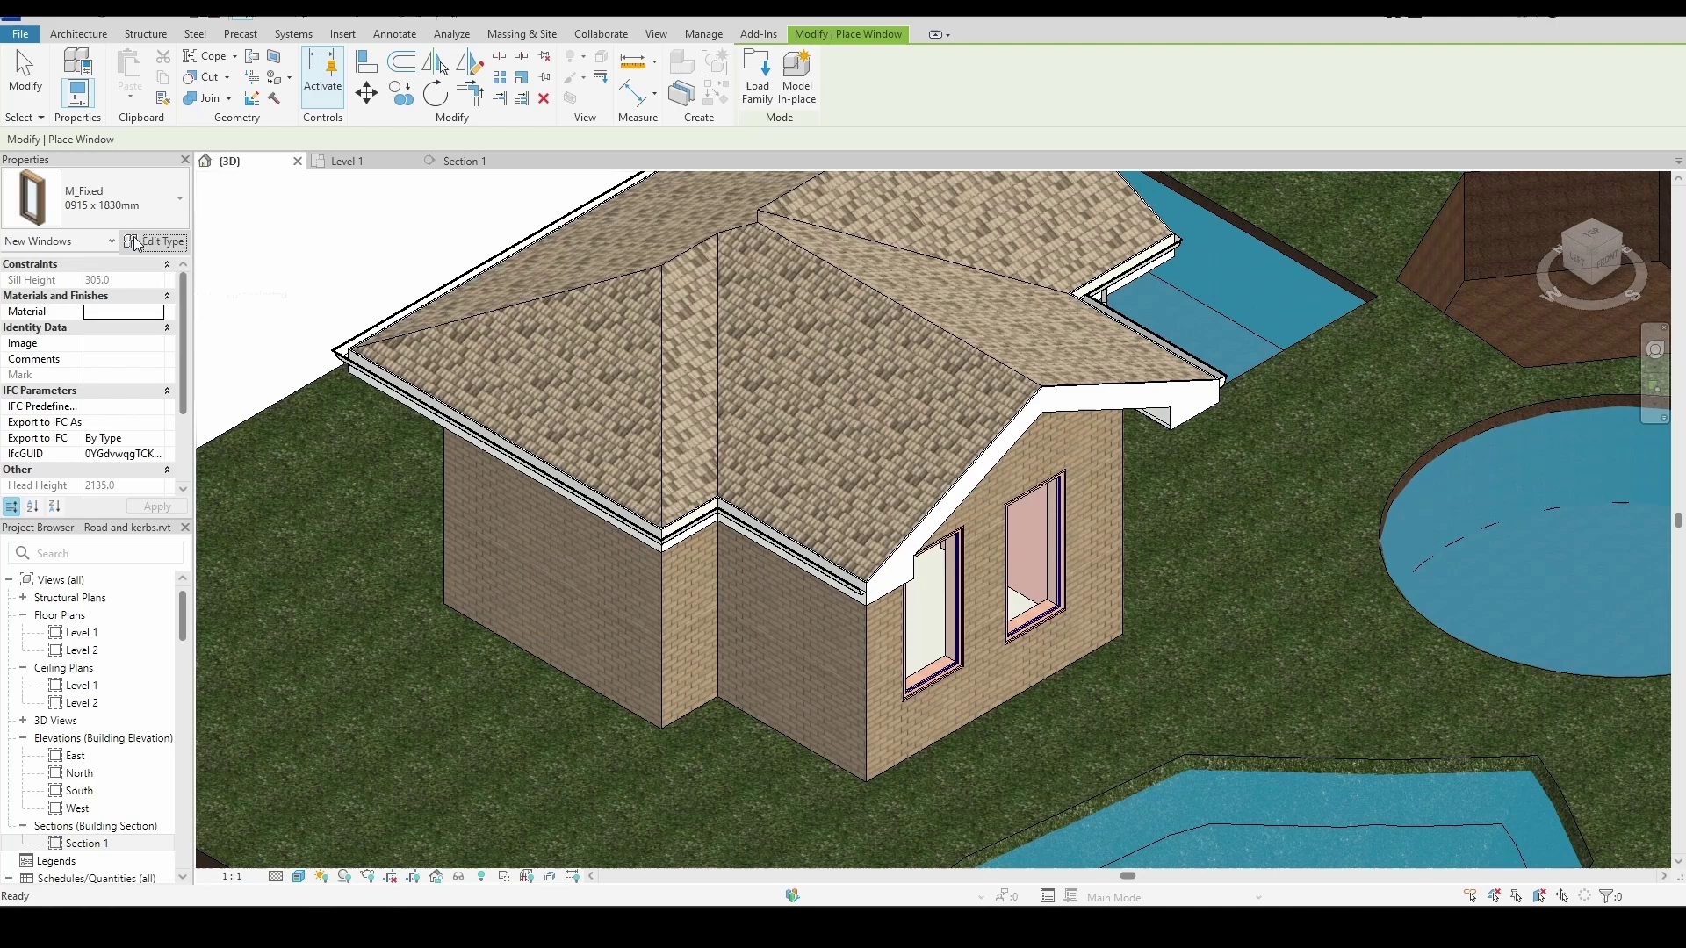
Reopen the M_Fixed window type properties and browse into the library's Windows family folder
click(136, 242)
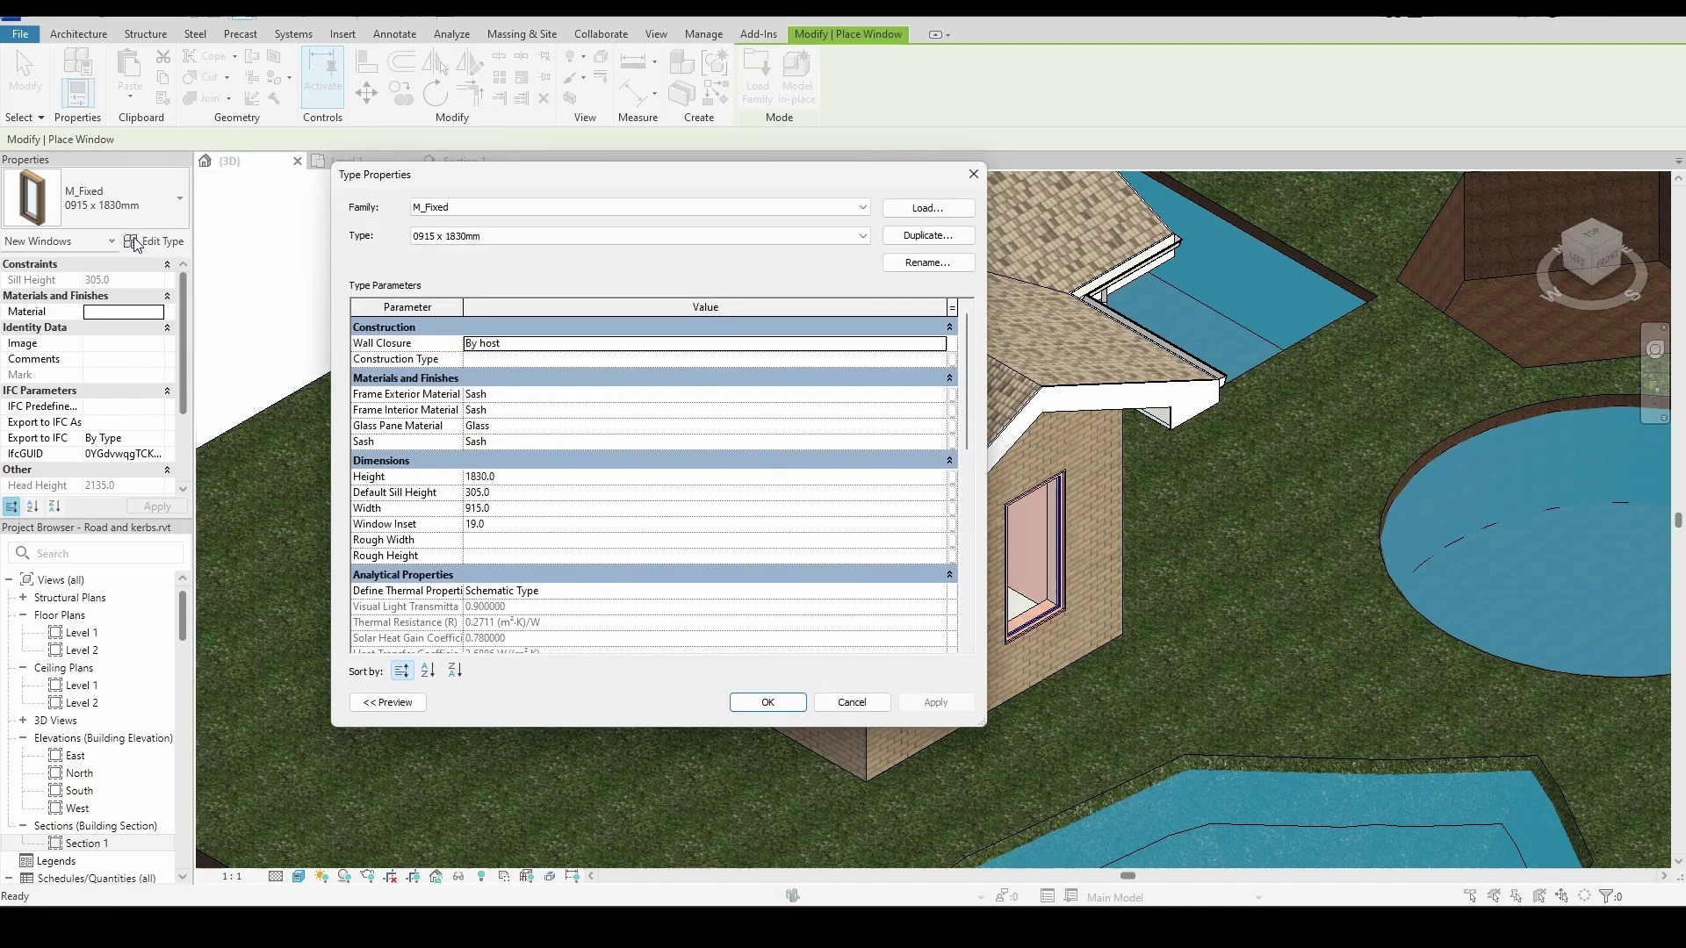
click(924, 215)
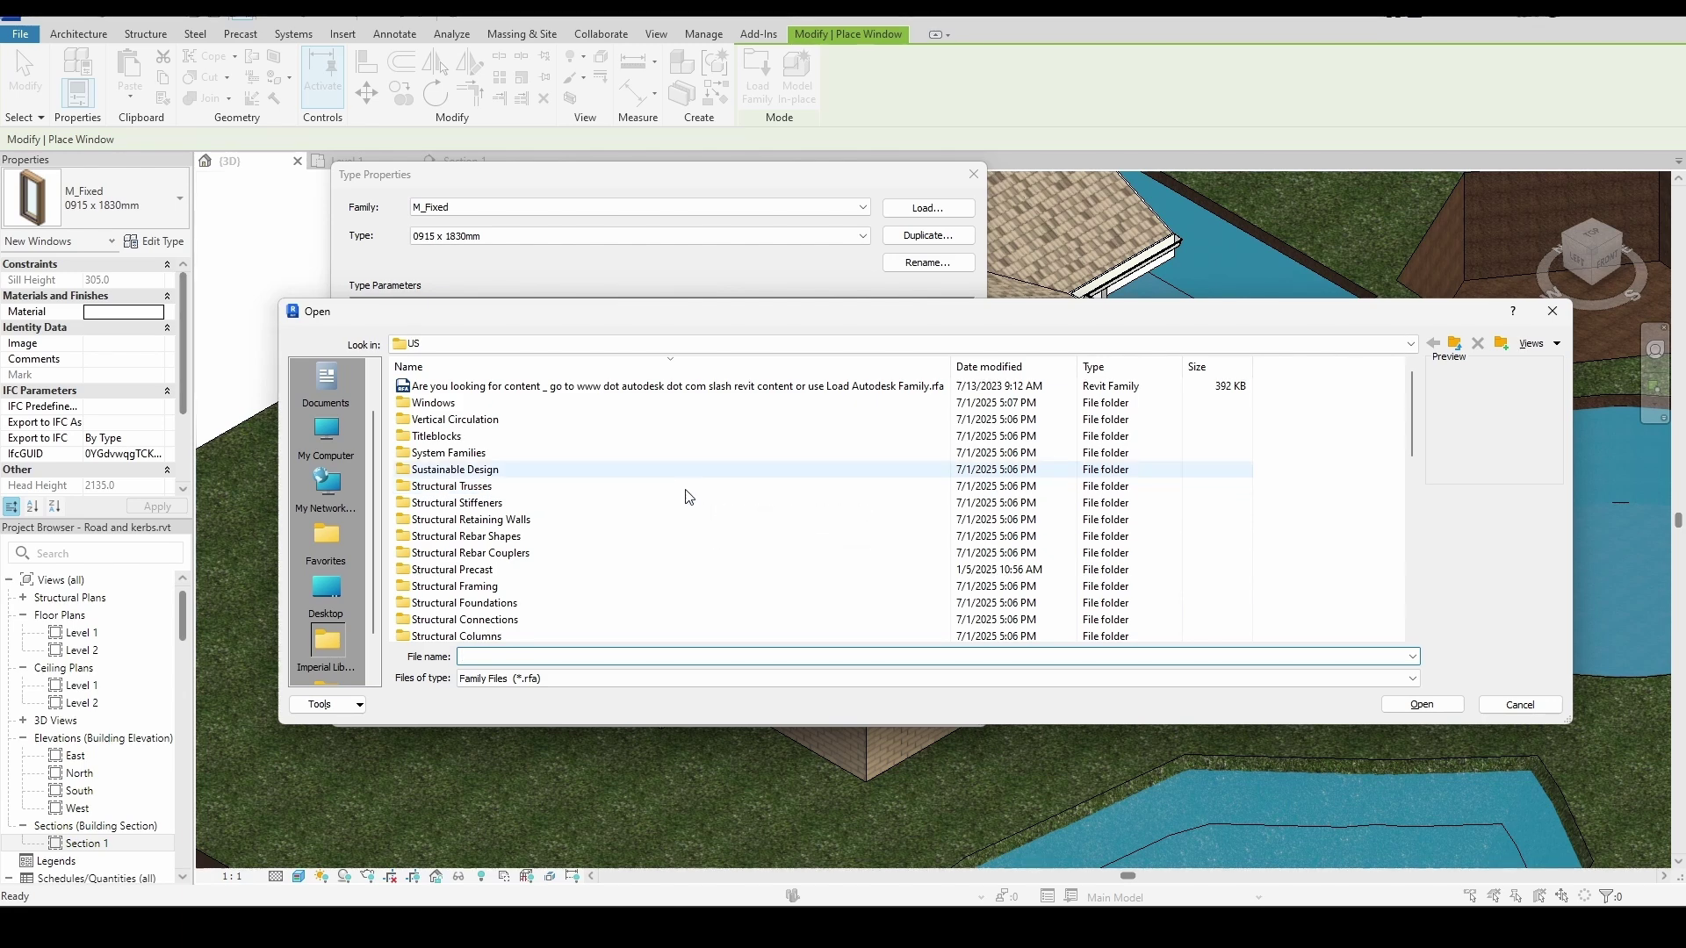
double_click(453, 404)
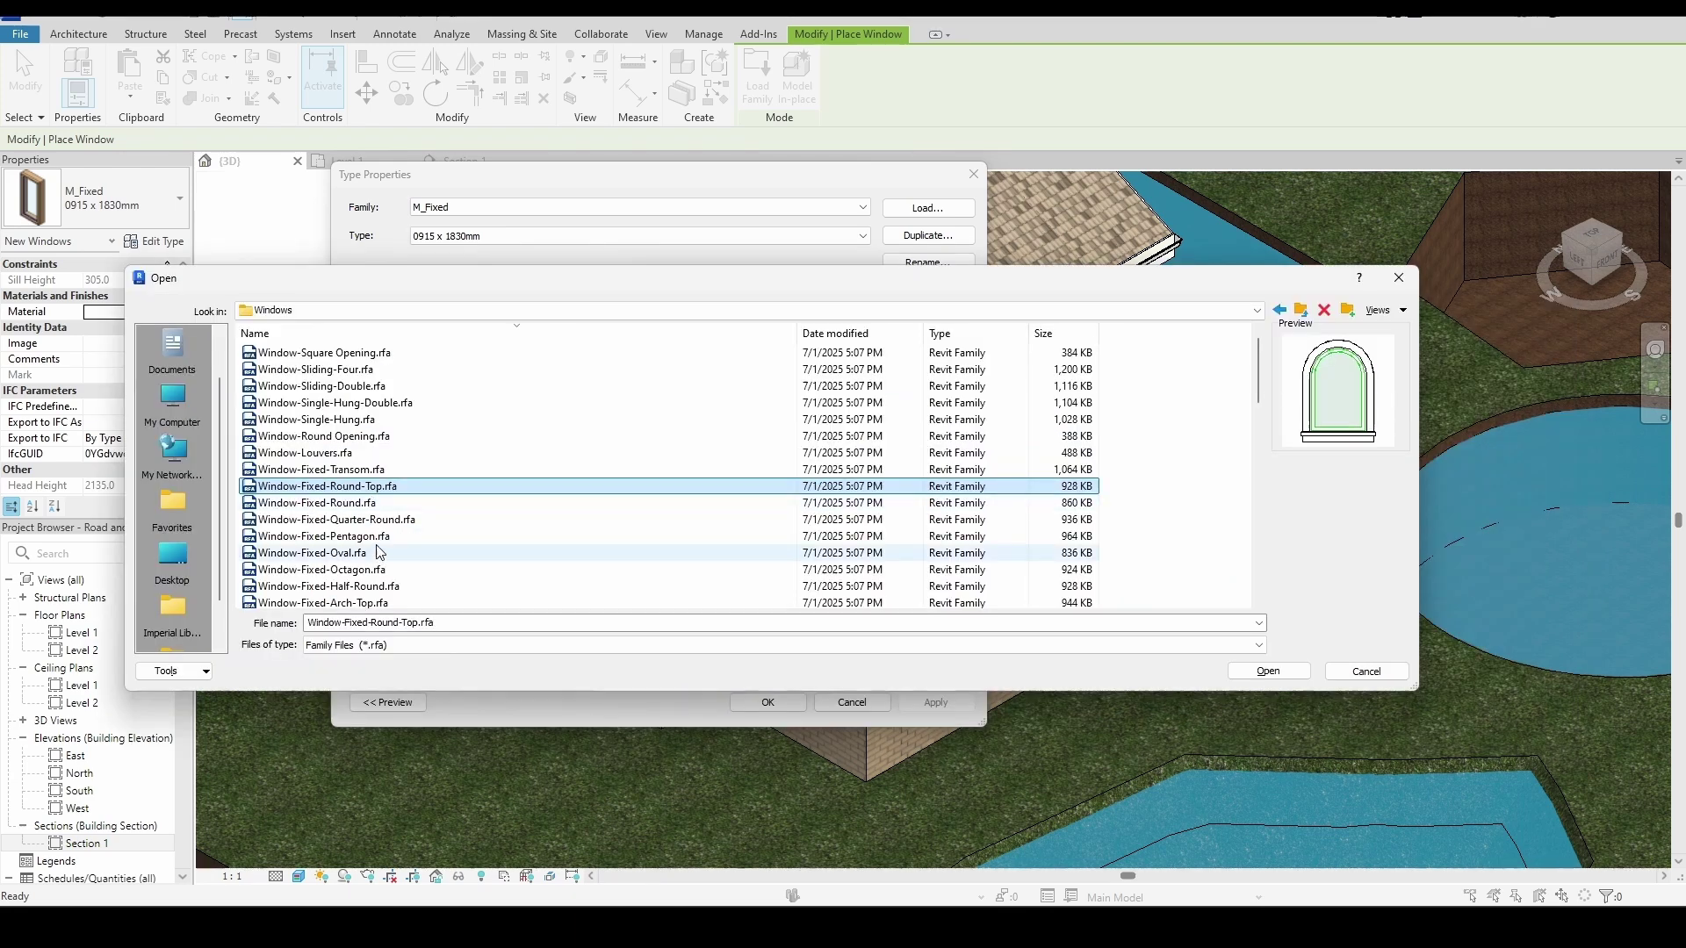
Preview the fixed, casement, bow and bay window families in the Windows folder
click(333, 519)
click(375, 552)
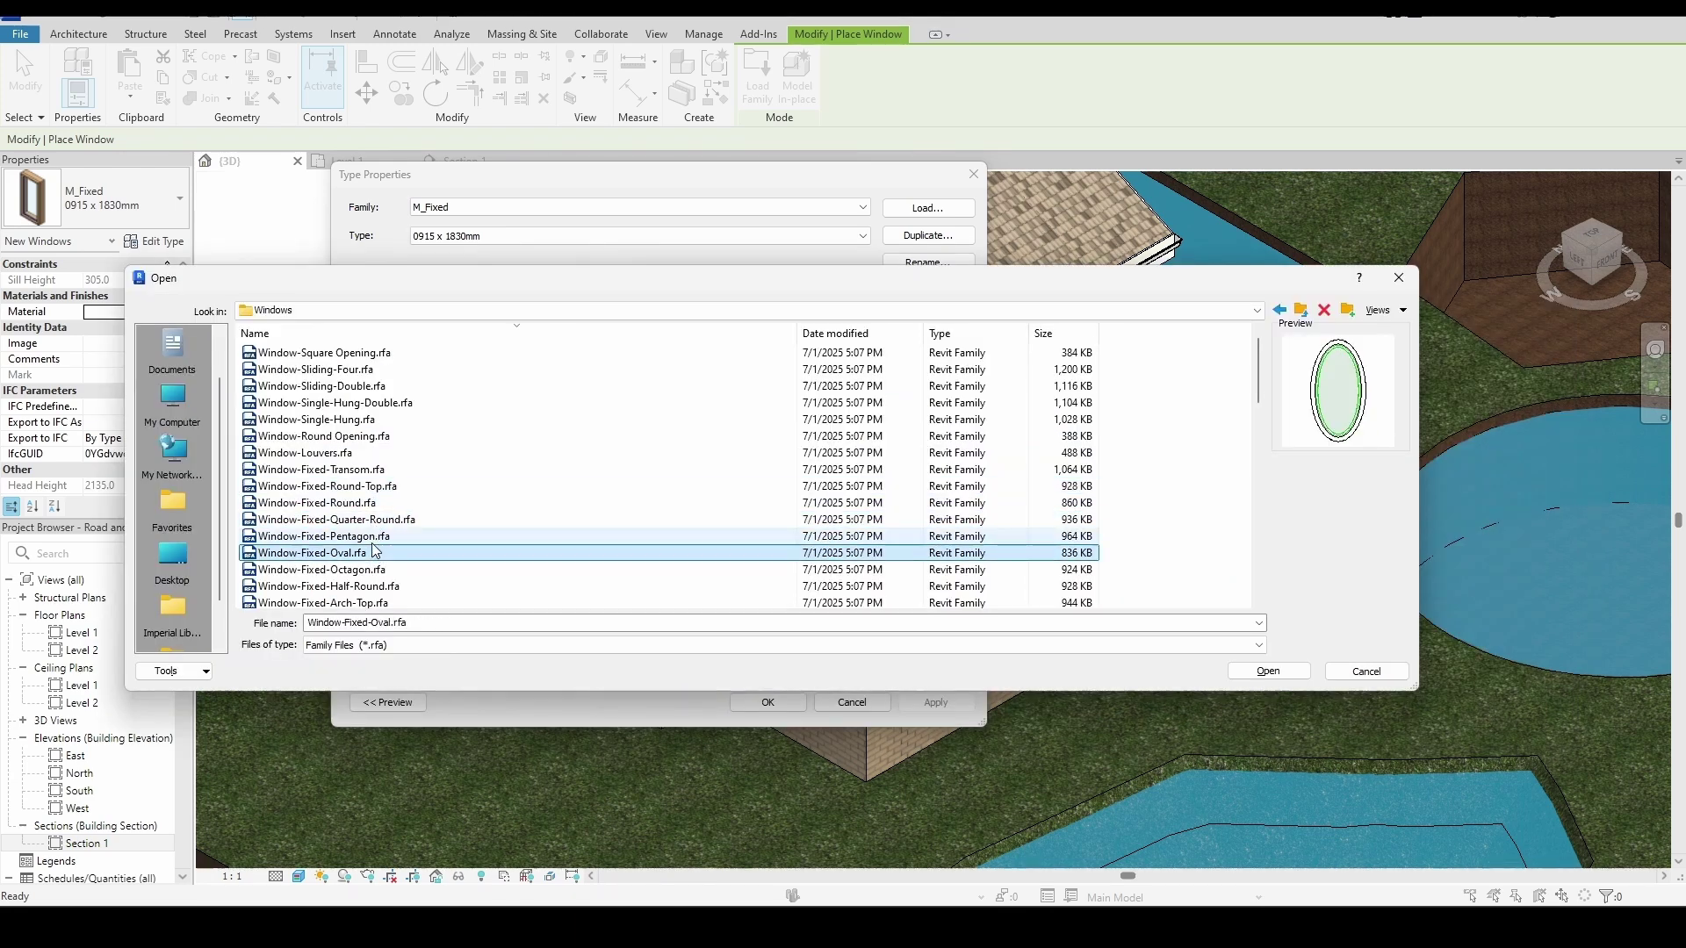
scroll(375, 553, down, 5)
click(351, 502)
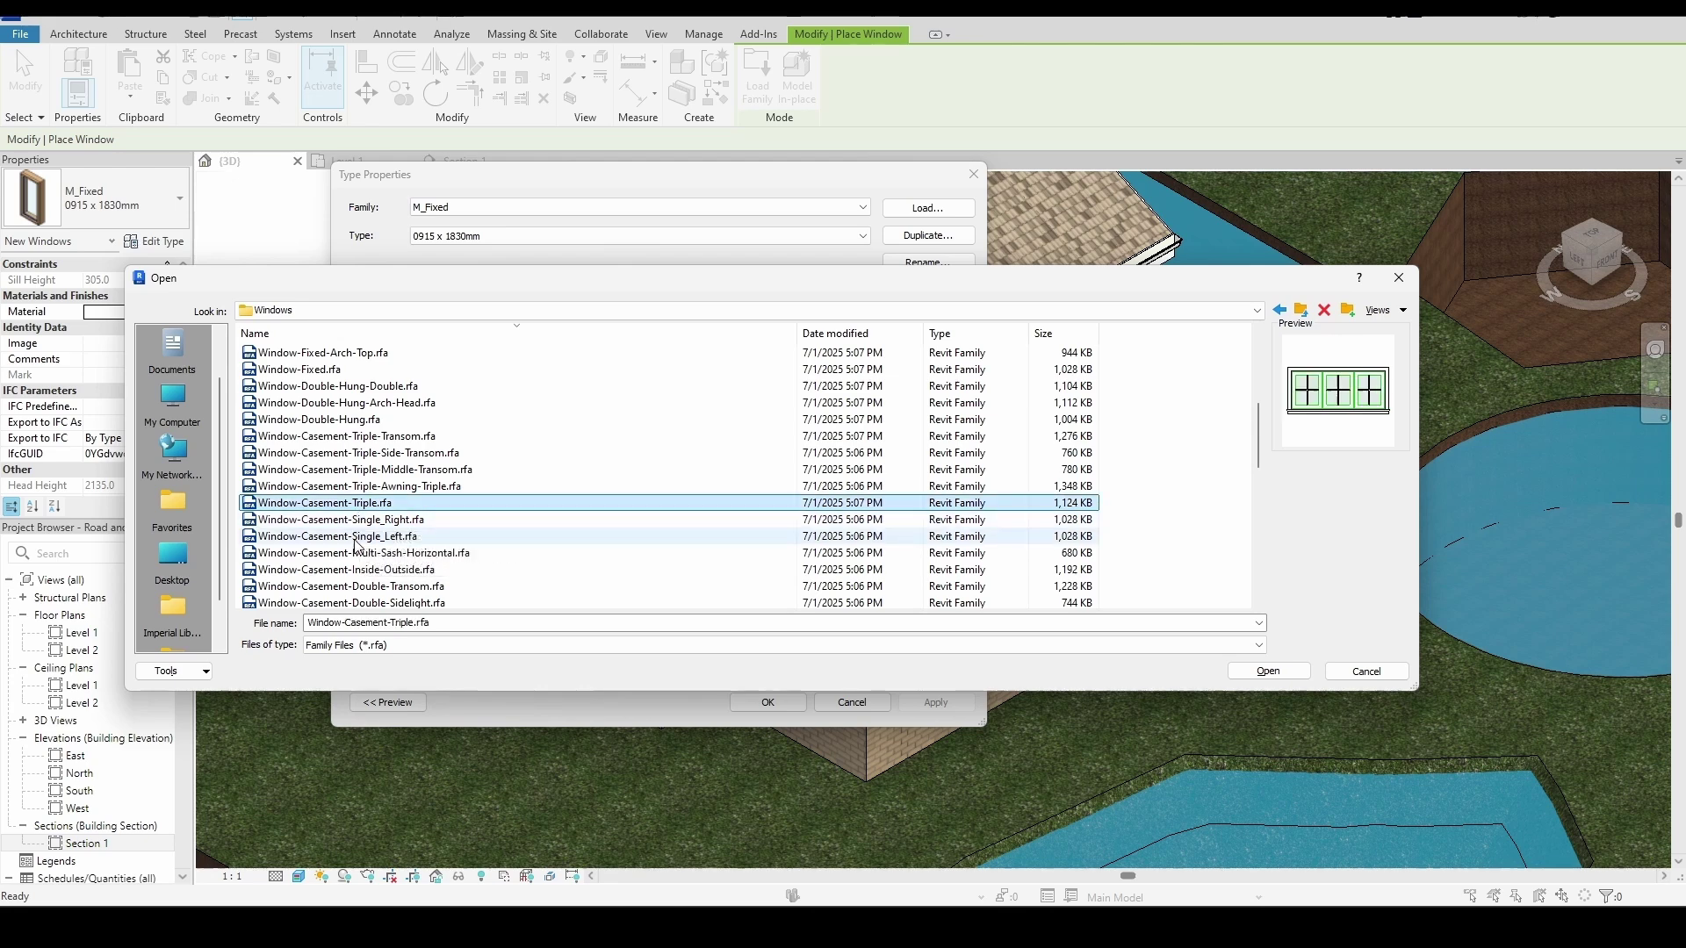
click(358, 569)
scroll(358, 570, down, 3)
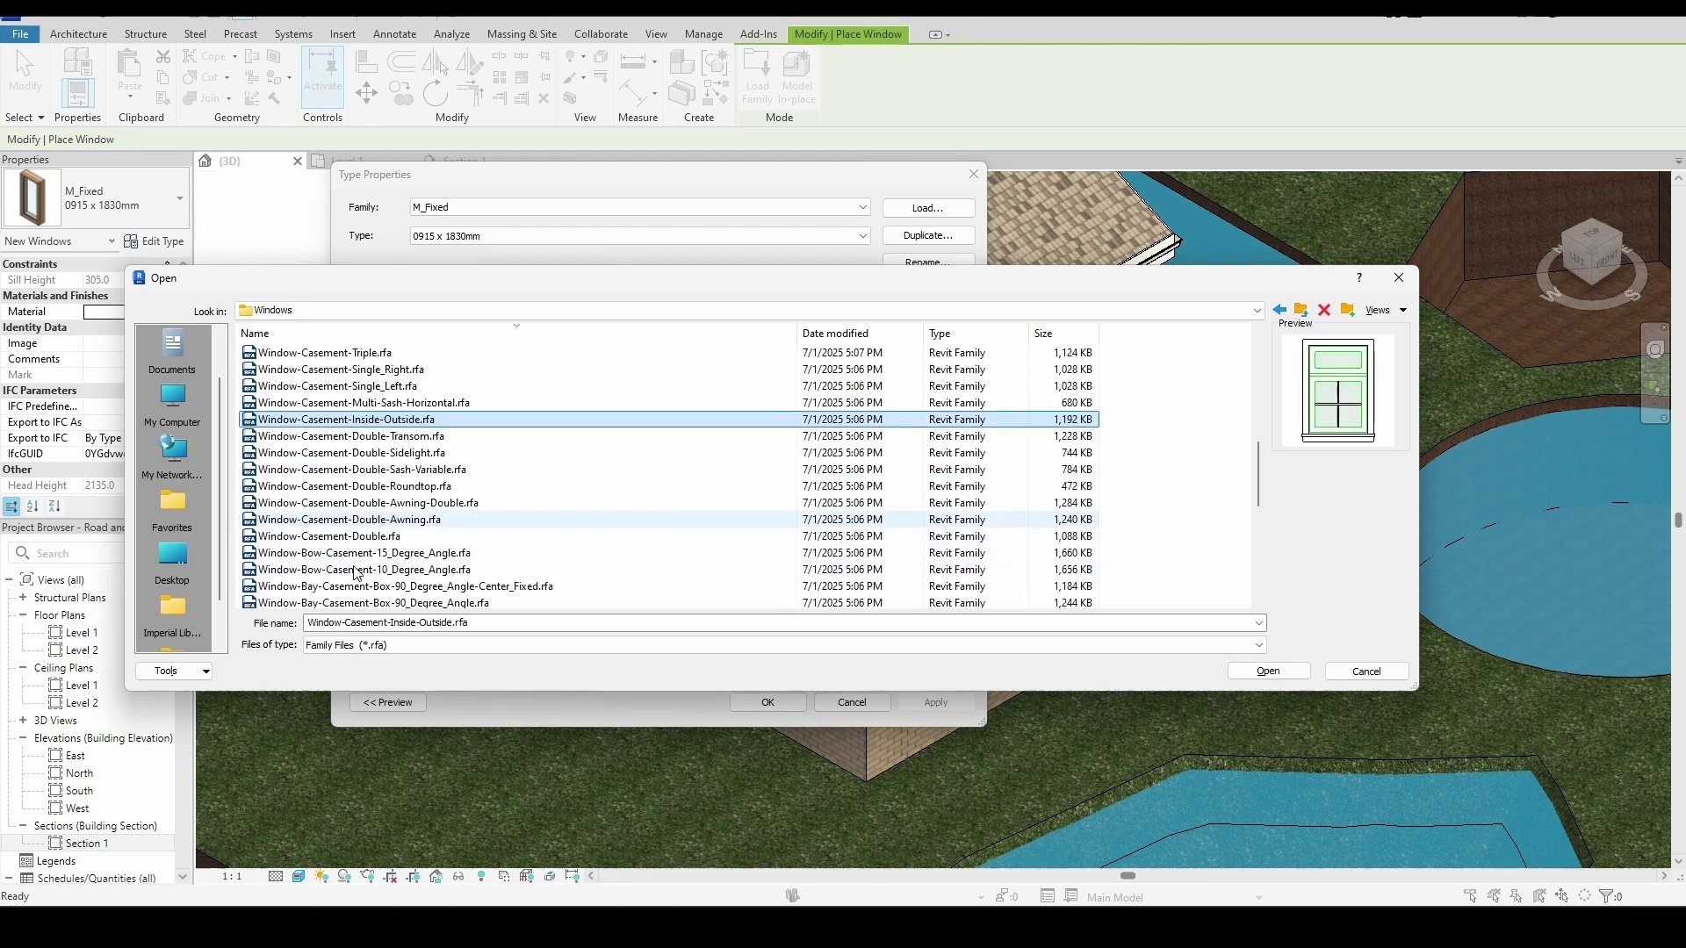
click(360, 552)
click(362, 586)
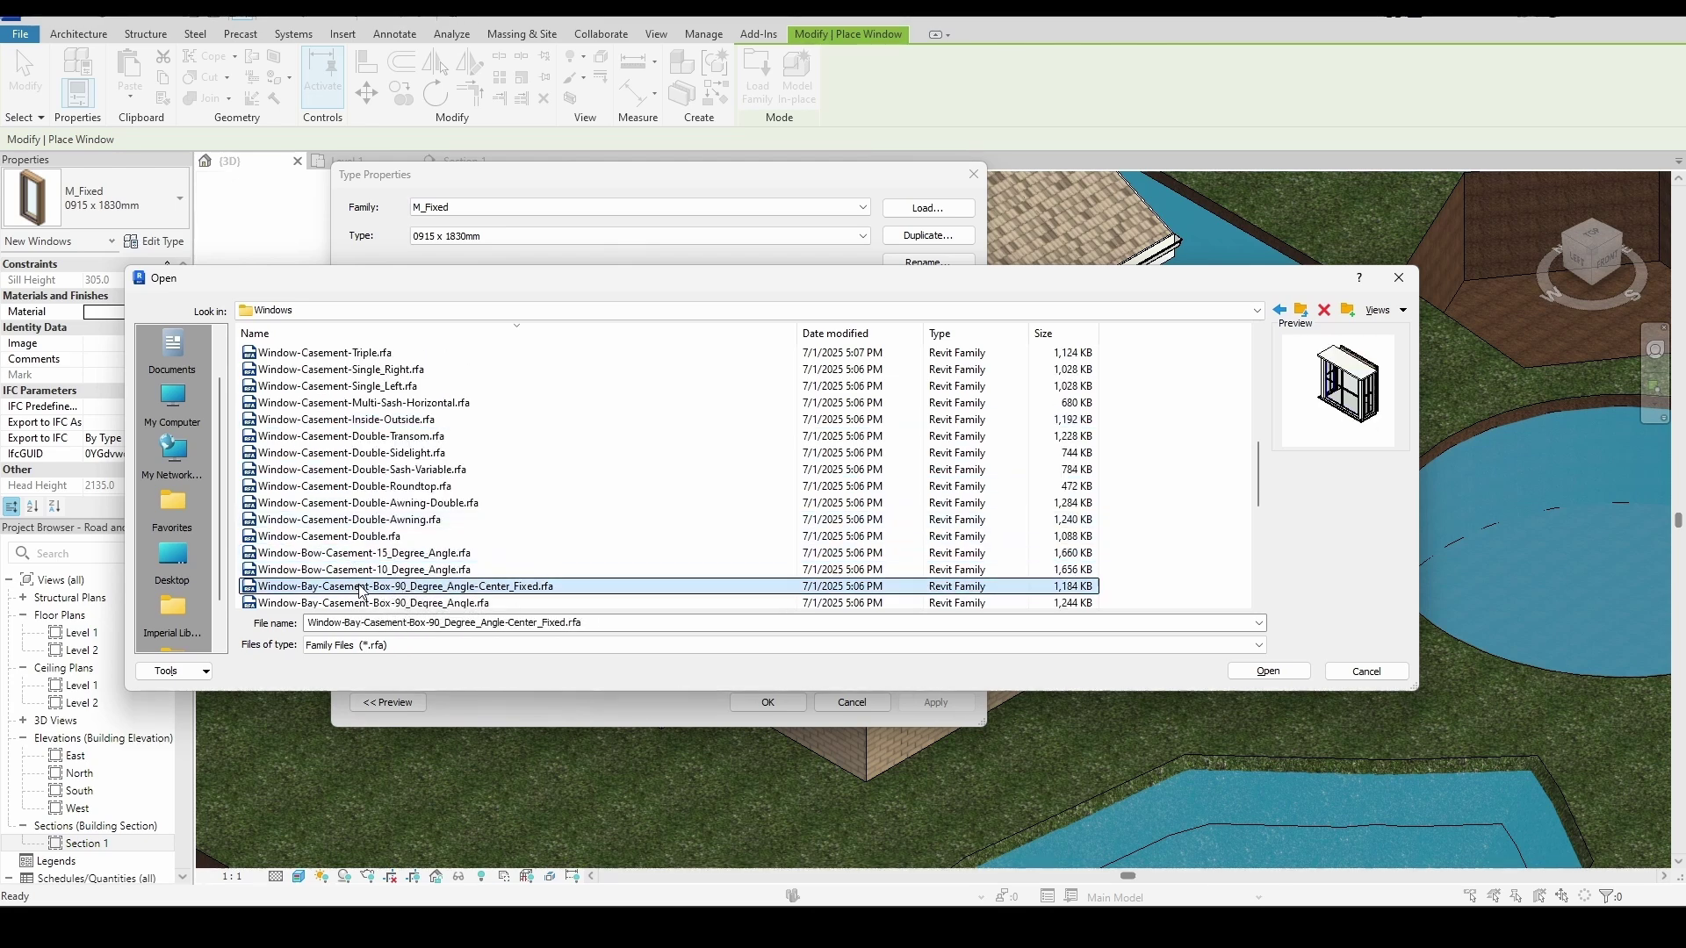
Preview the single-hung and sliding window families, then cancel loading and close Type Properties
scroll(360, 571, down, 4)
scroll(357, 542, down, 5)
click(316, 402)
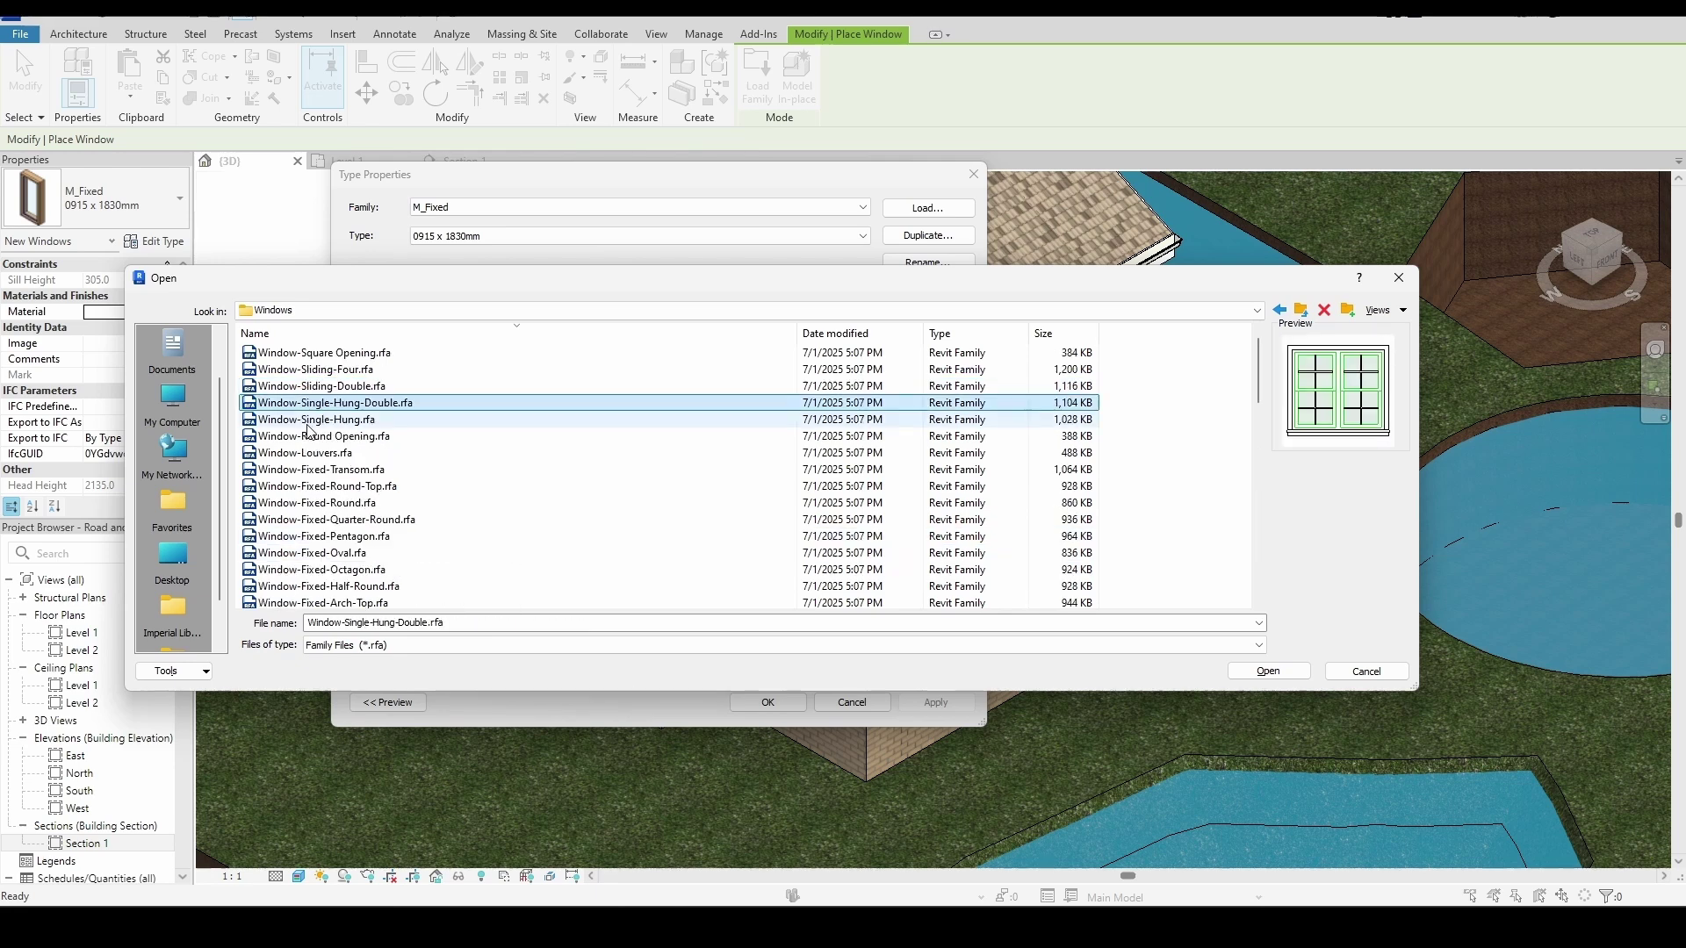
click(316, 419)
click(316, 402)
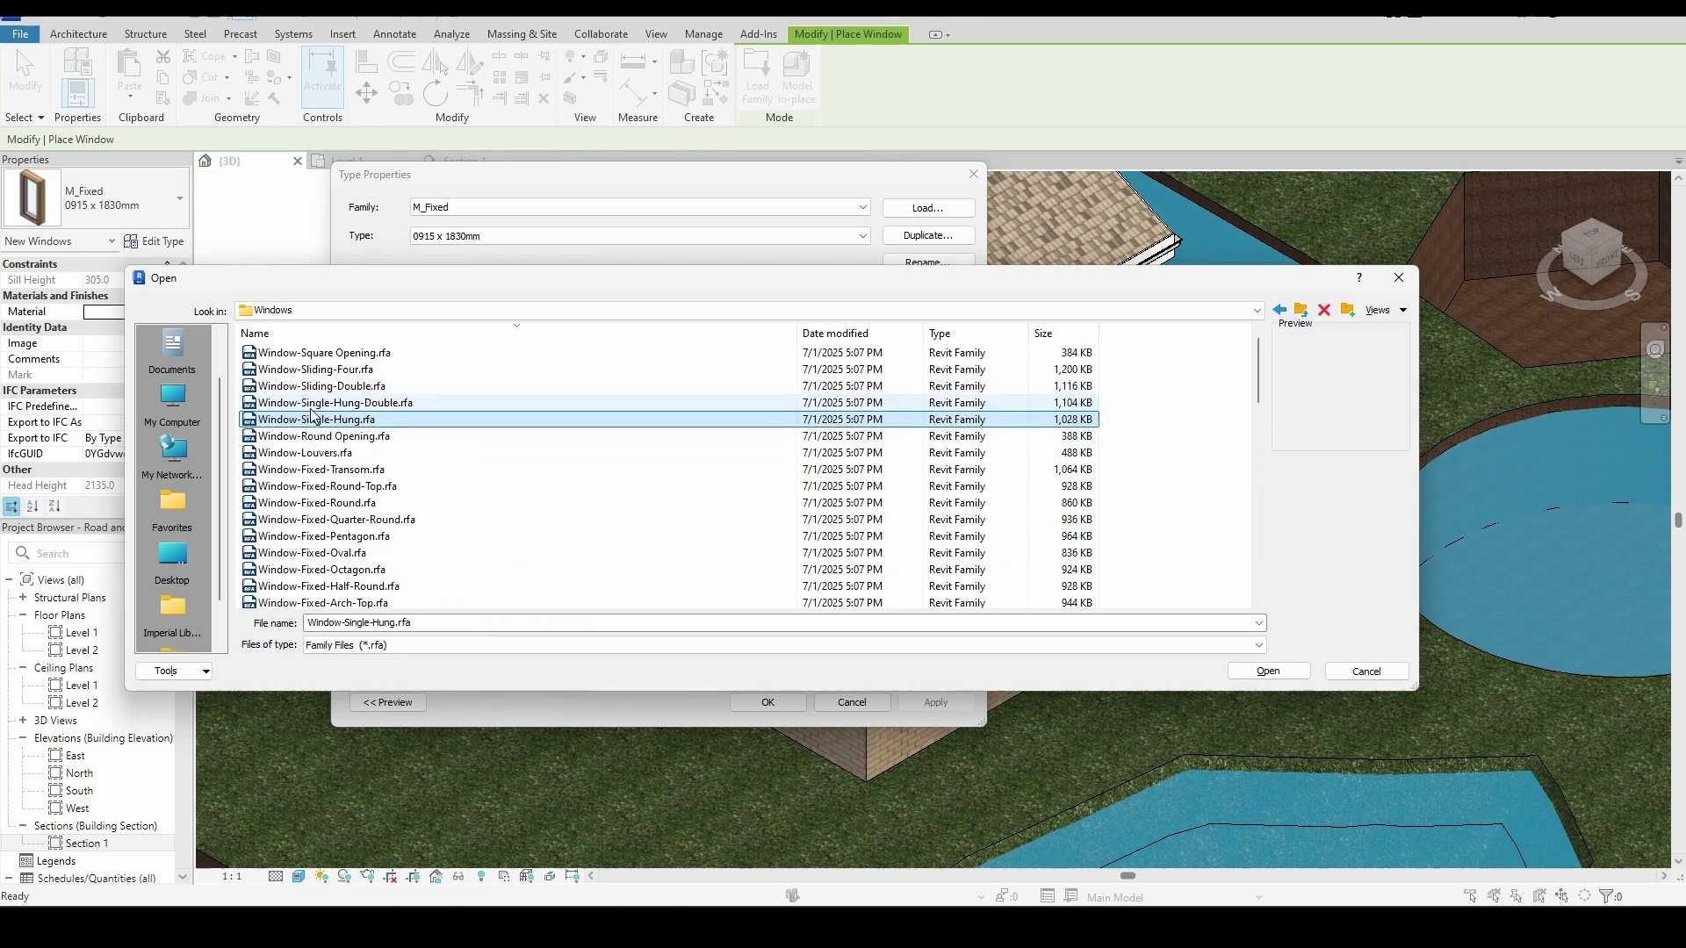
click(316, 385)
click(315, 370)
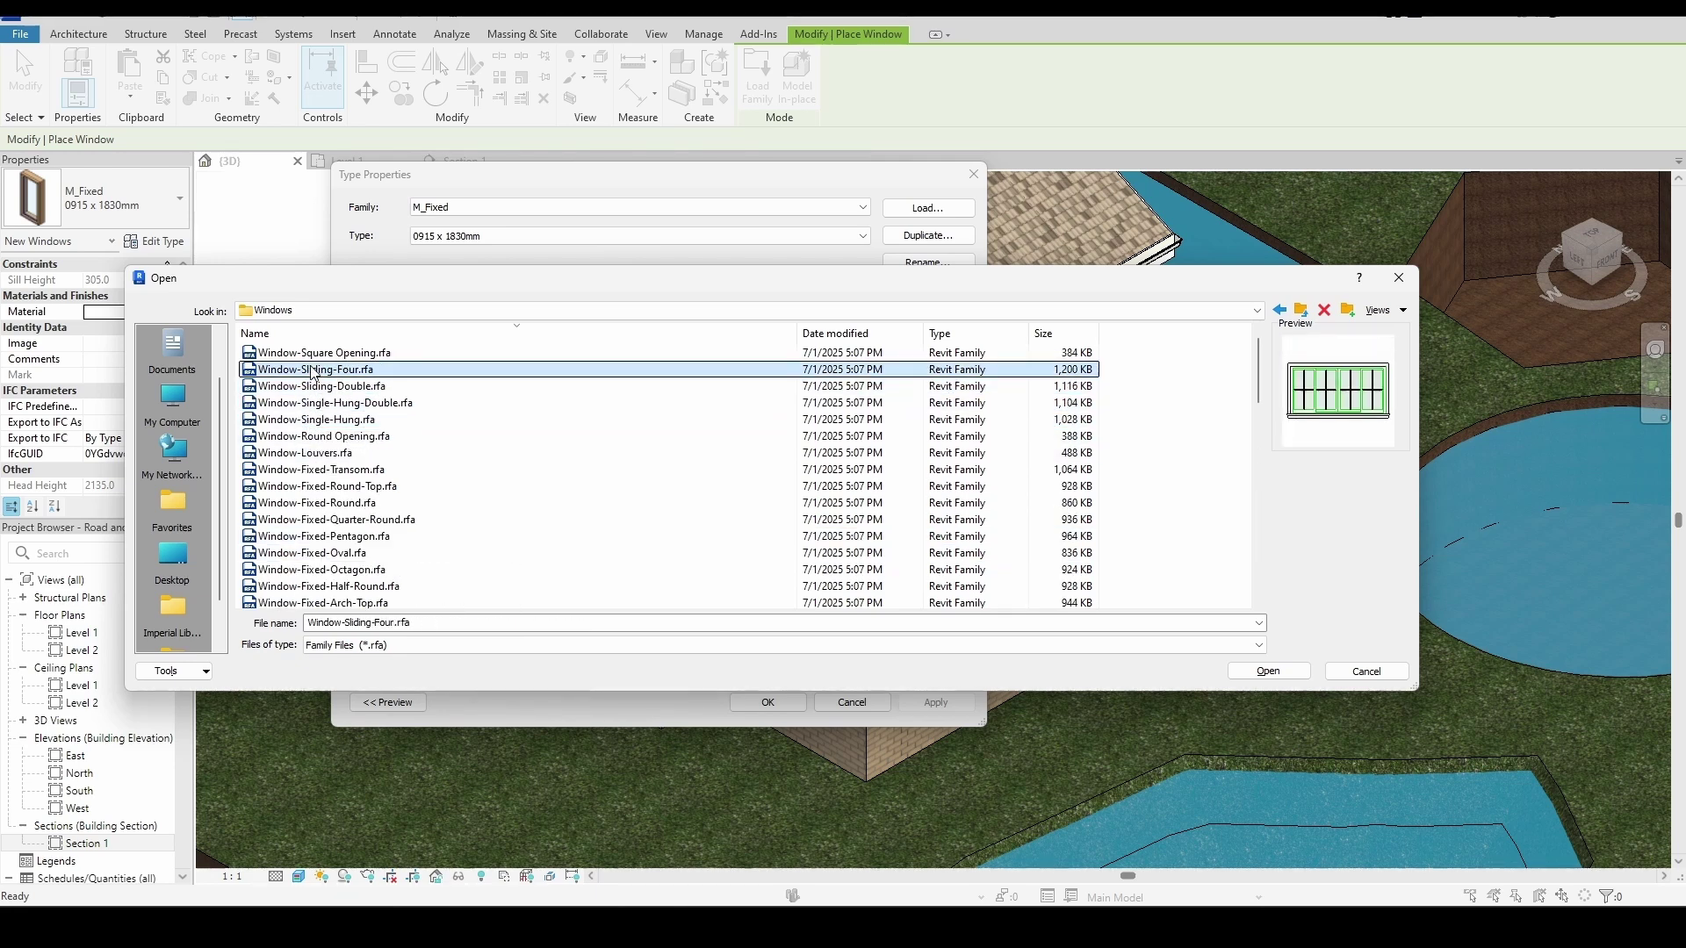
click(1367, 672)
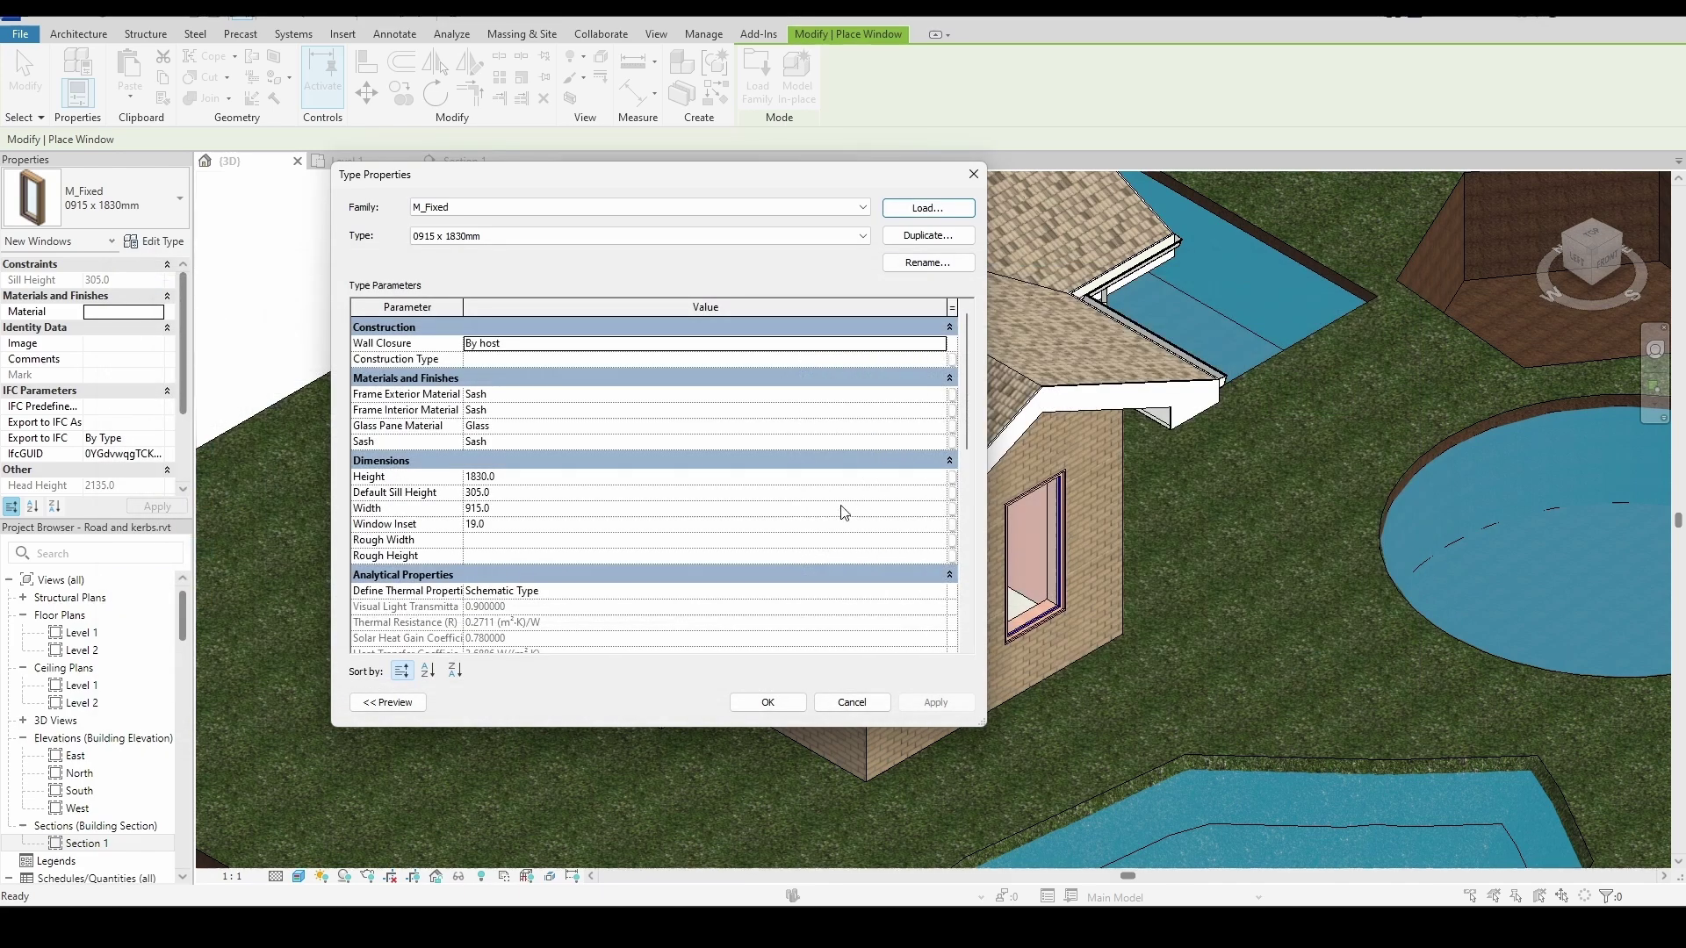
click(975, 174)
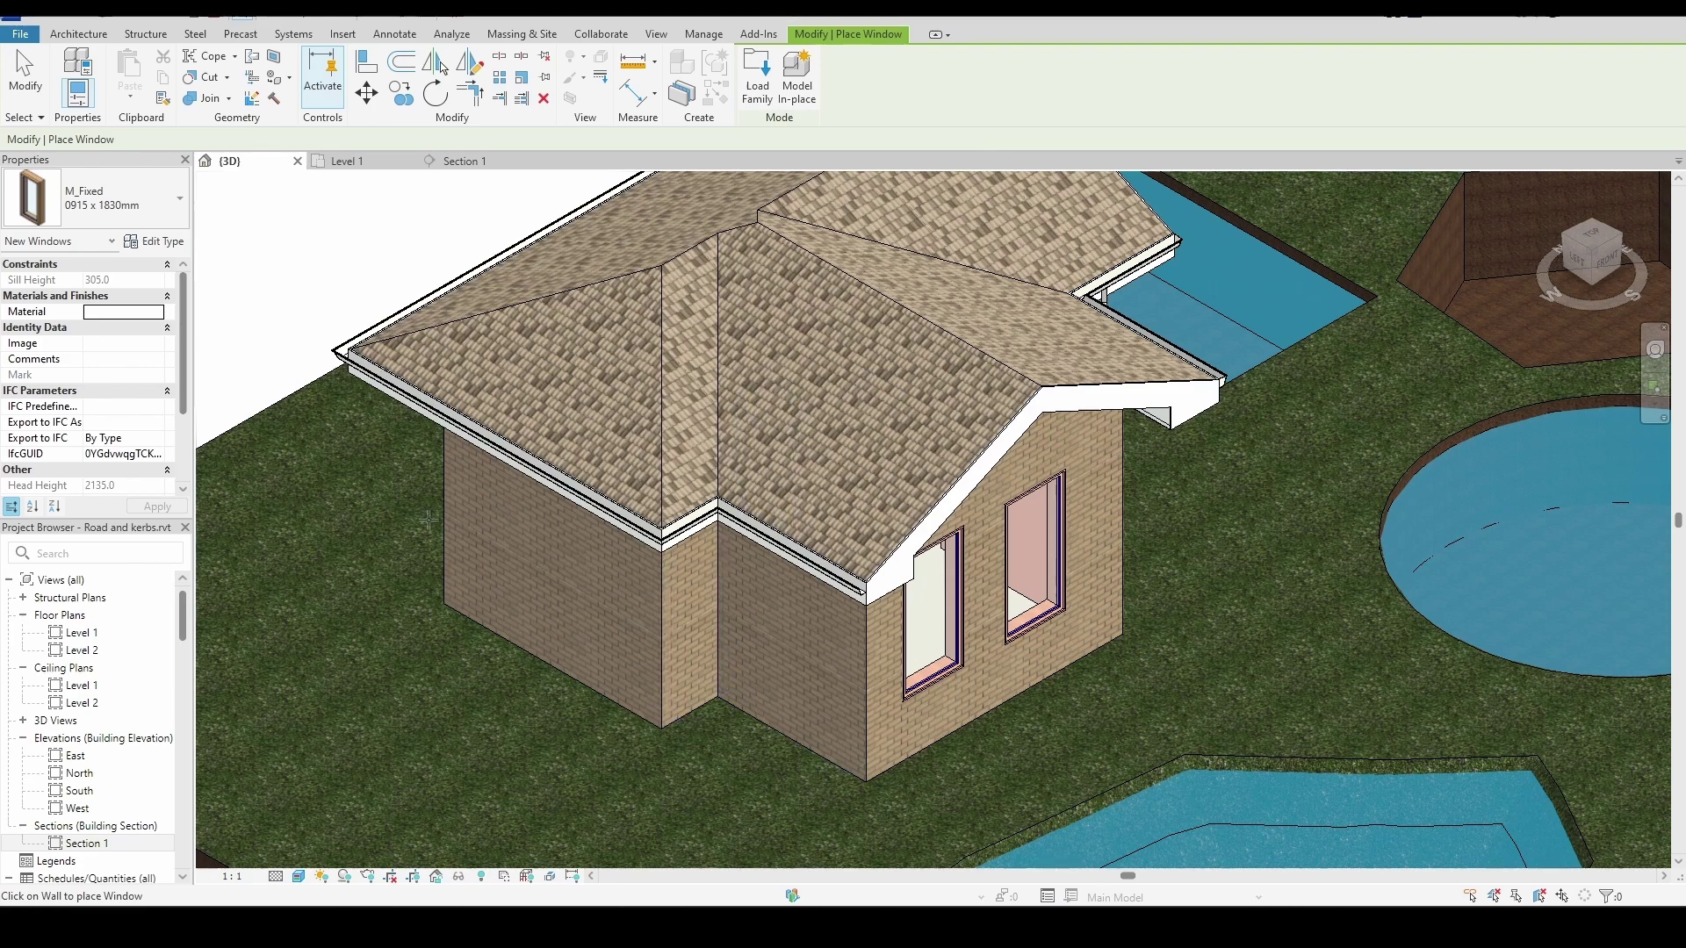